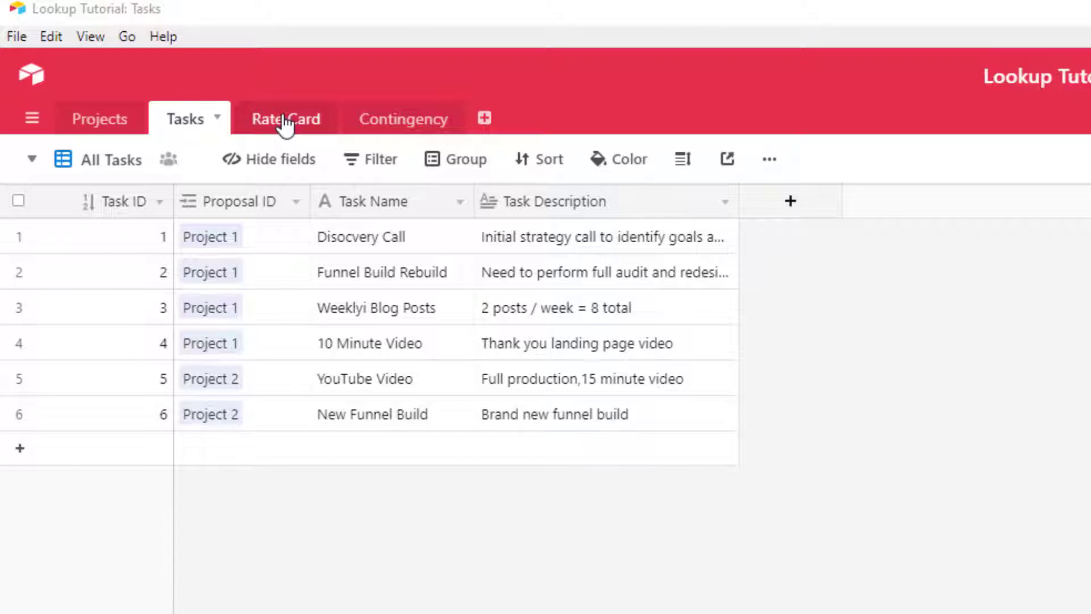
Step: Check the Rate Card table and rename the Proposal ID field in the Tasks table to Projects
left_click(283, 123)
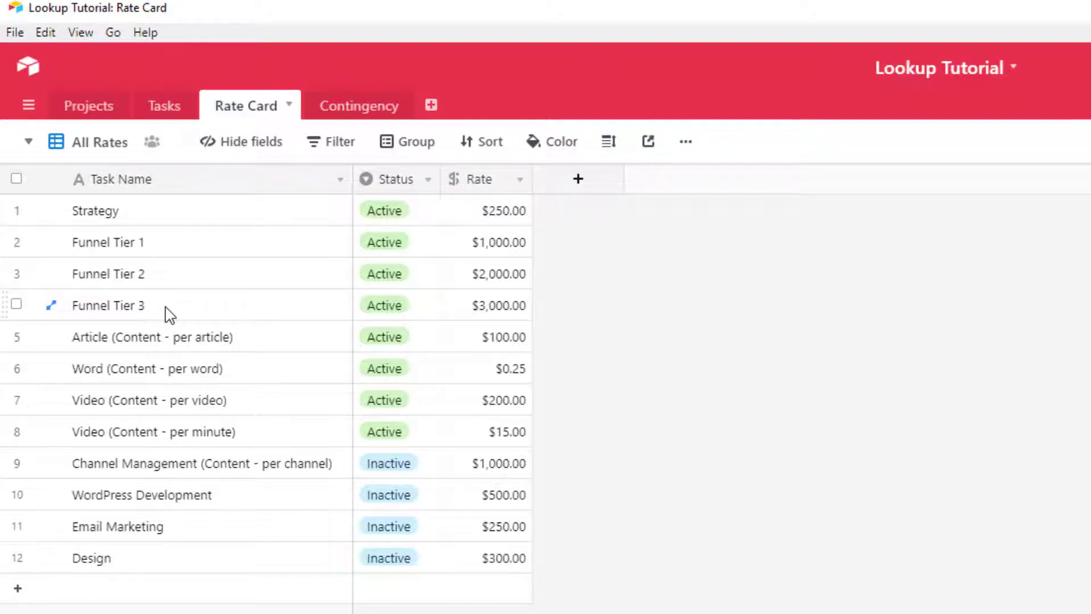
left_click(164, 112)
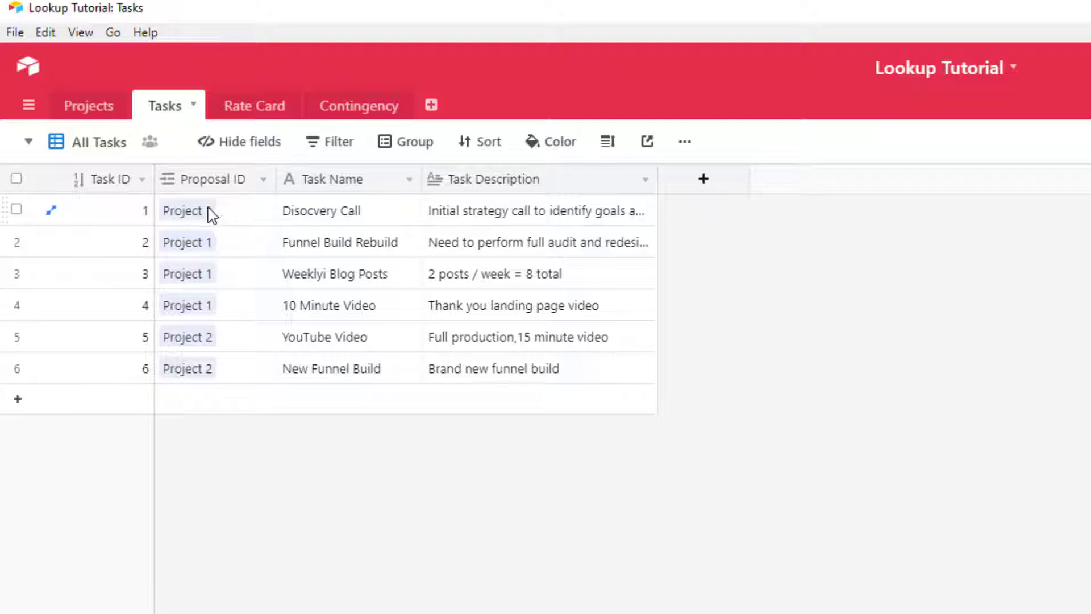
double_click(215, 181)
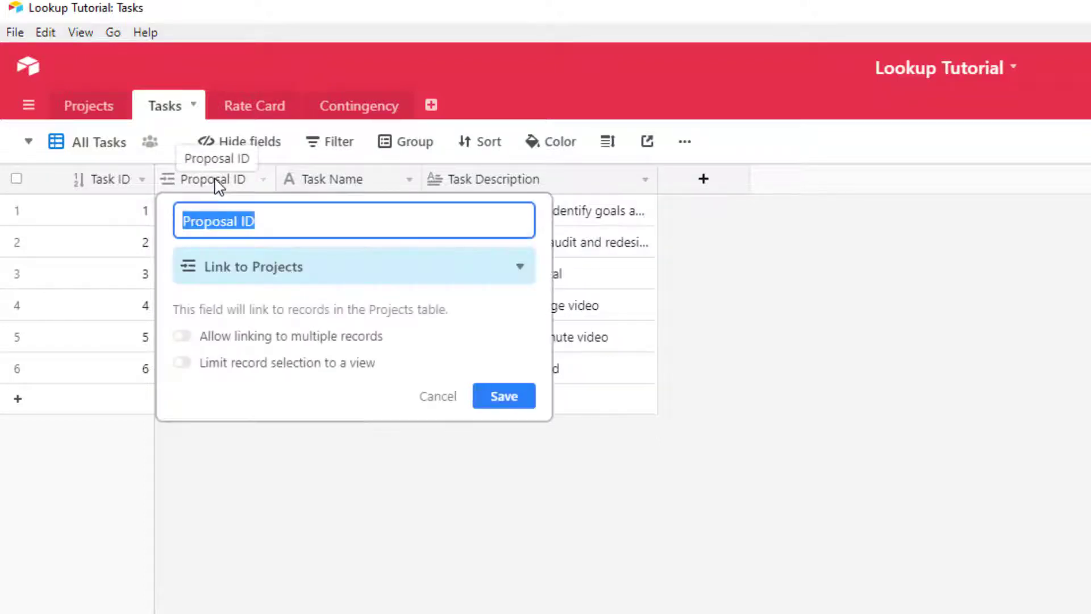
type("Prosp")
key("BackSpace")
key("BackSpace")
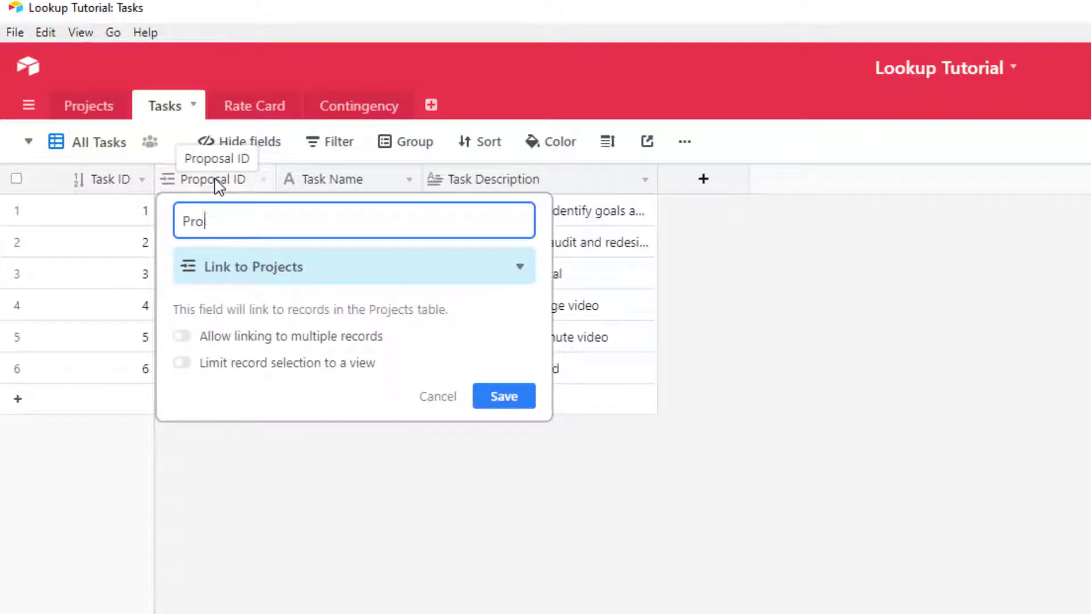
type("rojects")
key("Return")
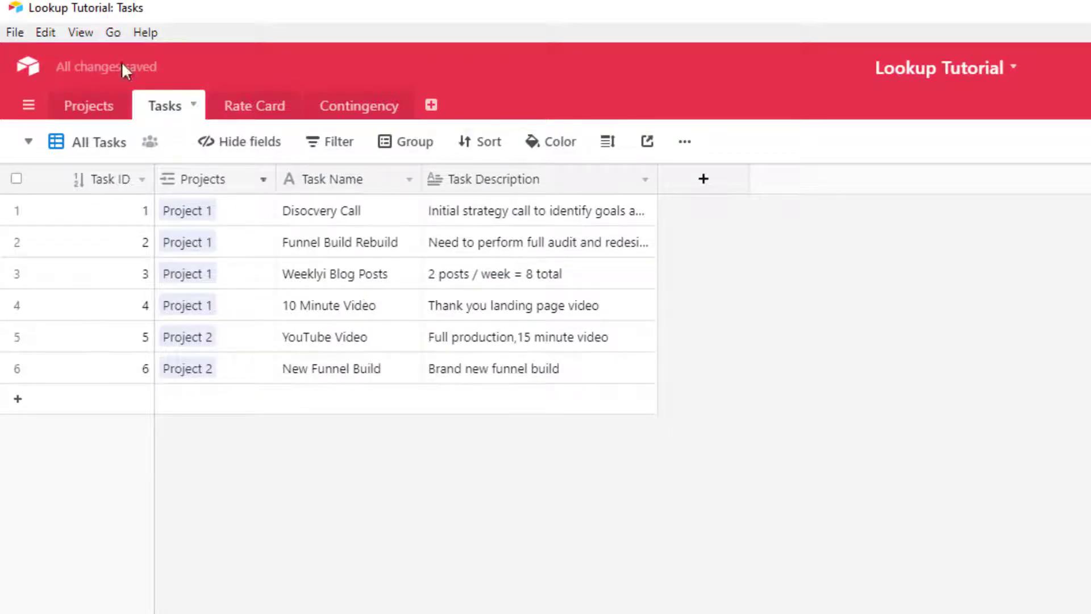
Step: Review the records in the Projects table and return to the Tasks table
left_click(88, 113)
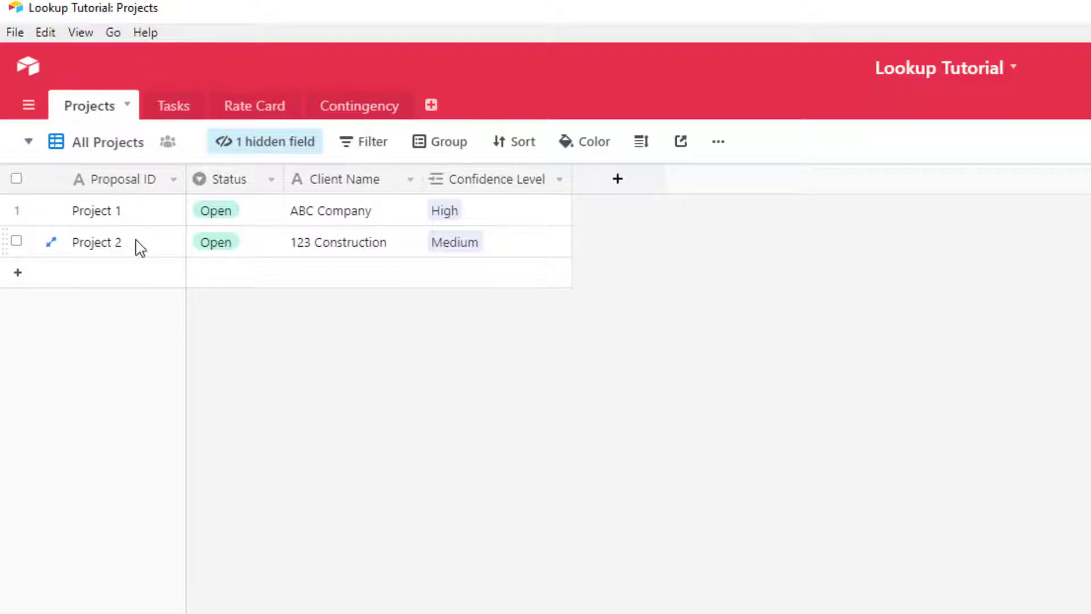
left_click(174, 107)
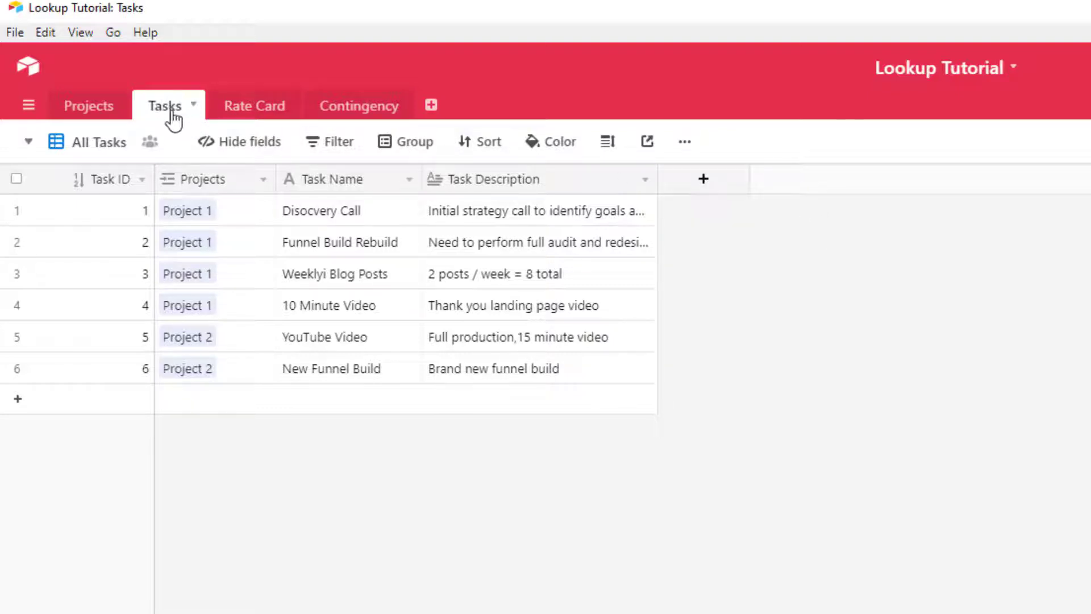
Step: Add a field named Rate Card to the Tasks table, linking to a single Rate Card record, without adding lookup fields
left_click(702, 185)
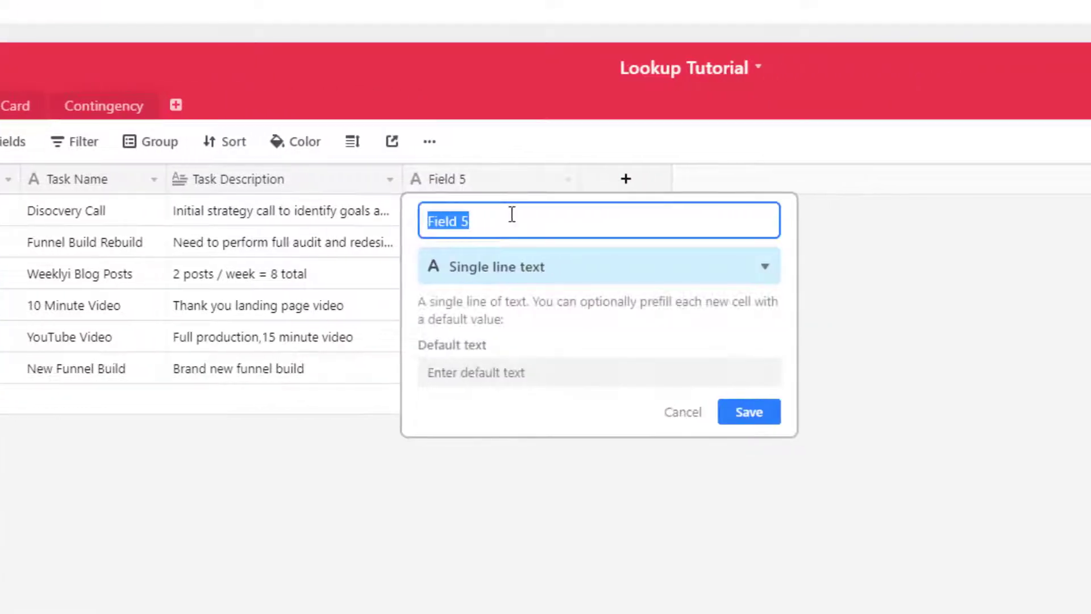
type("Rate Coa")
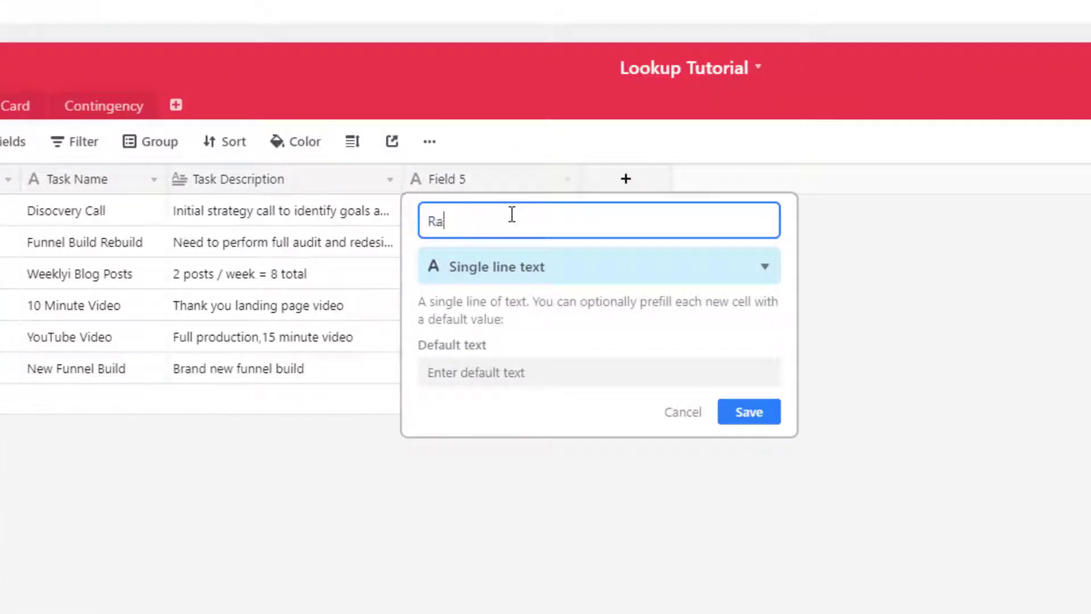
key("BackSpace")
key("BackSpace")
type("ard")
left_click(520, 268)
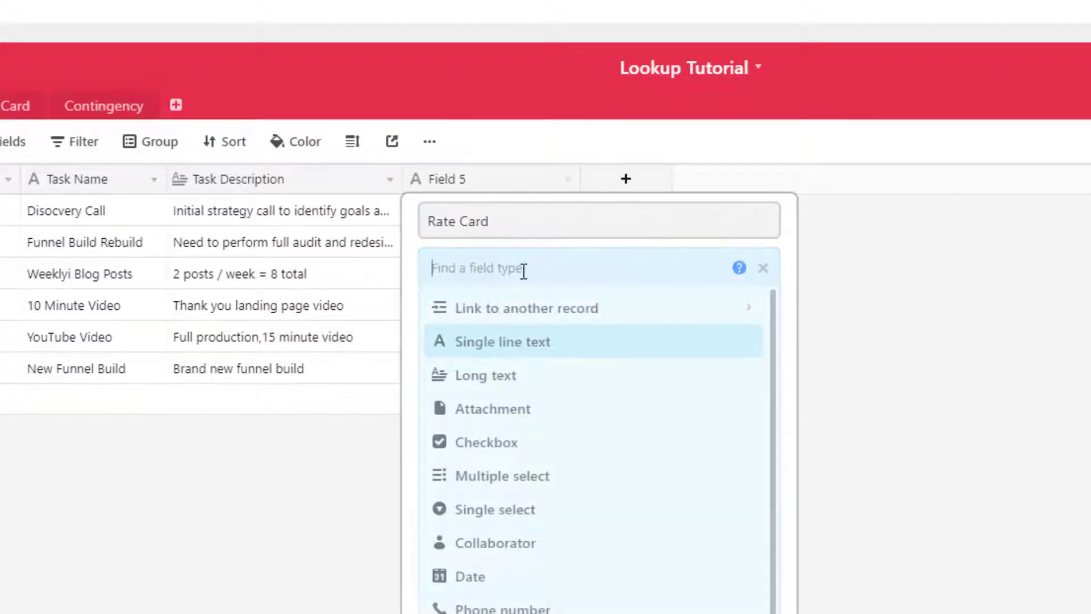
left_click(527, 314)
left_click(472, 376)
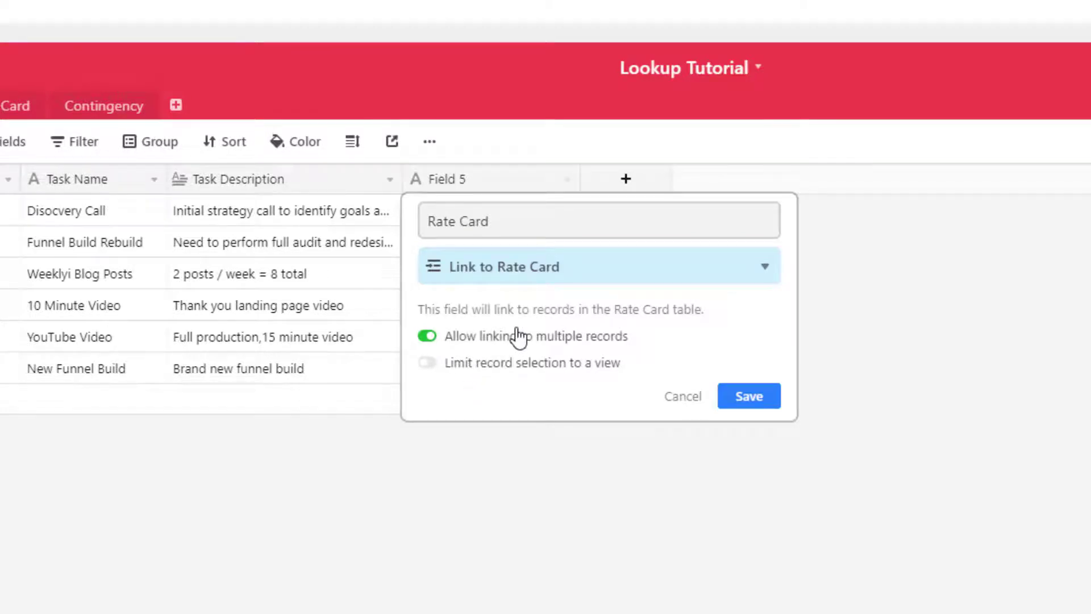
left_click(431, 339)
left_click(759, 403)
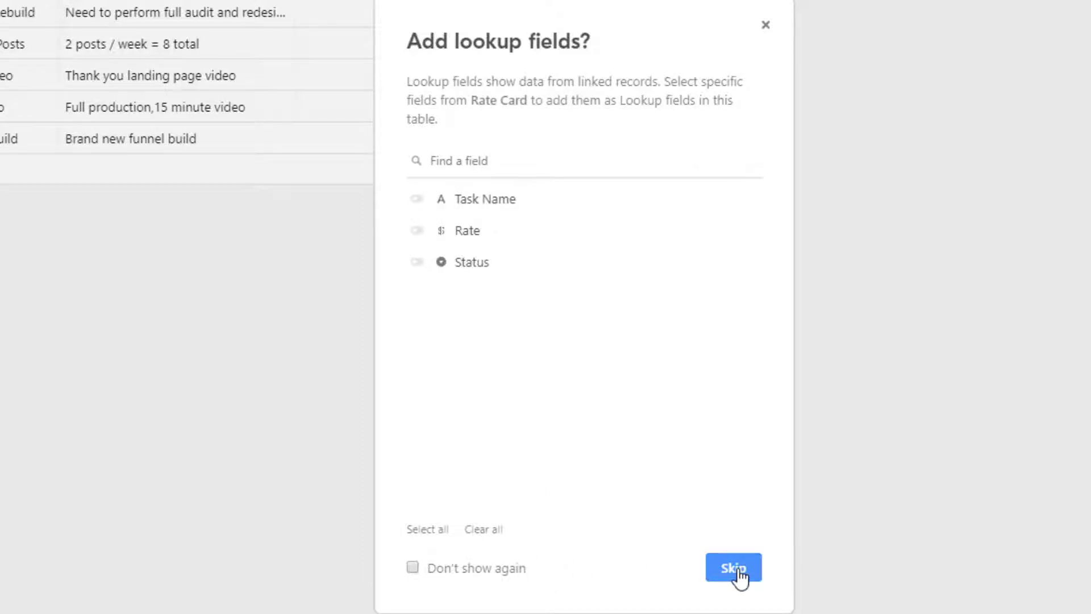
left_click(799, 608)
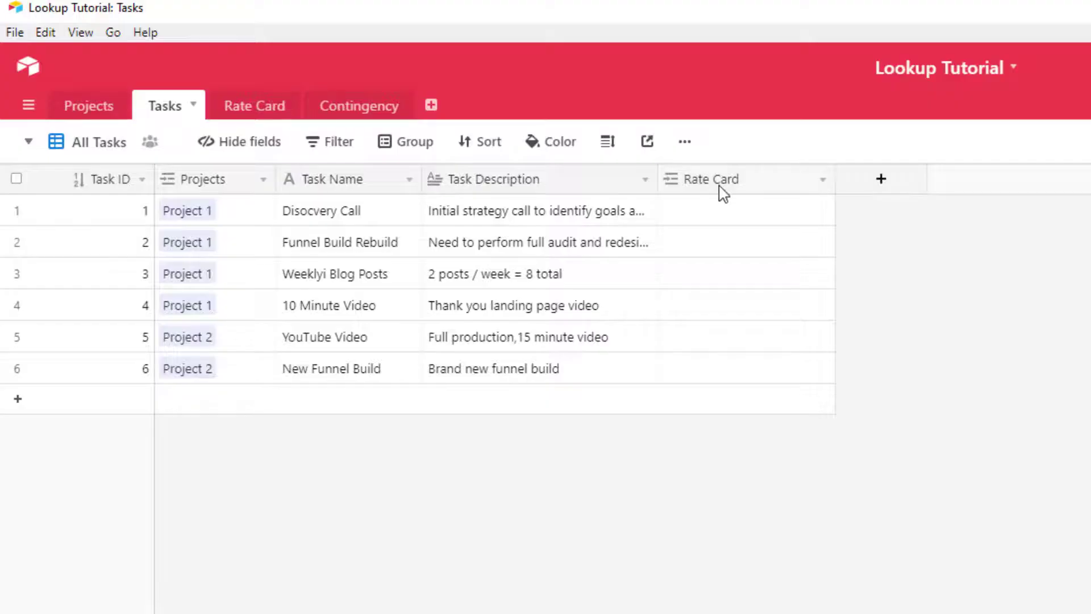
Step: Link the Disocvery Call task to the Strategy rate and the Funnel Build Rebuild task to Funnel Tier 1
left_click(735, 212)
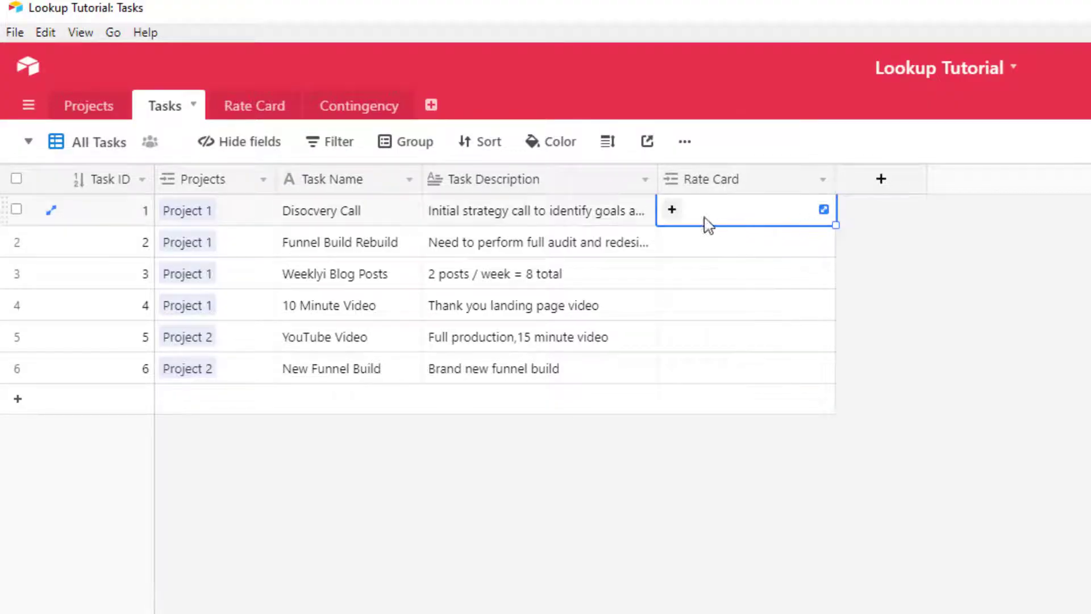
left_click(674, 211)
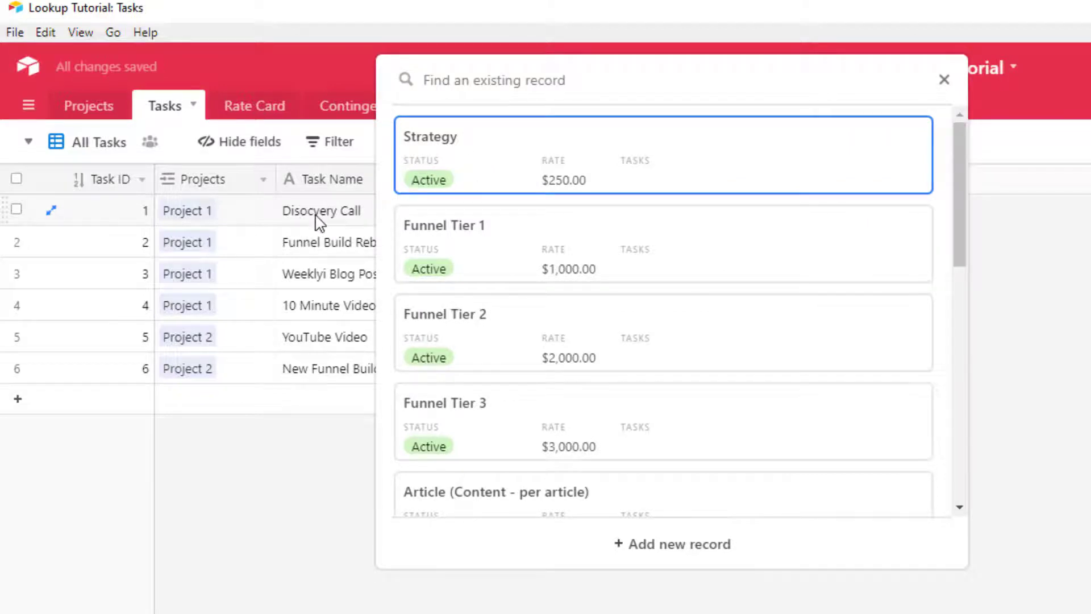
left_click(489, 154)
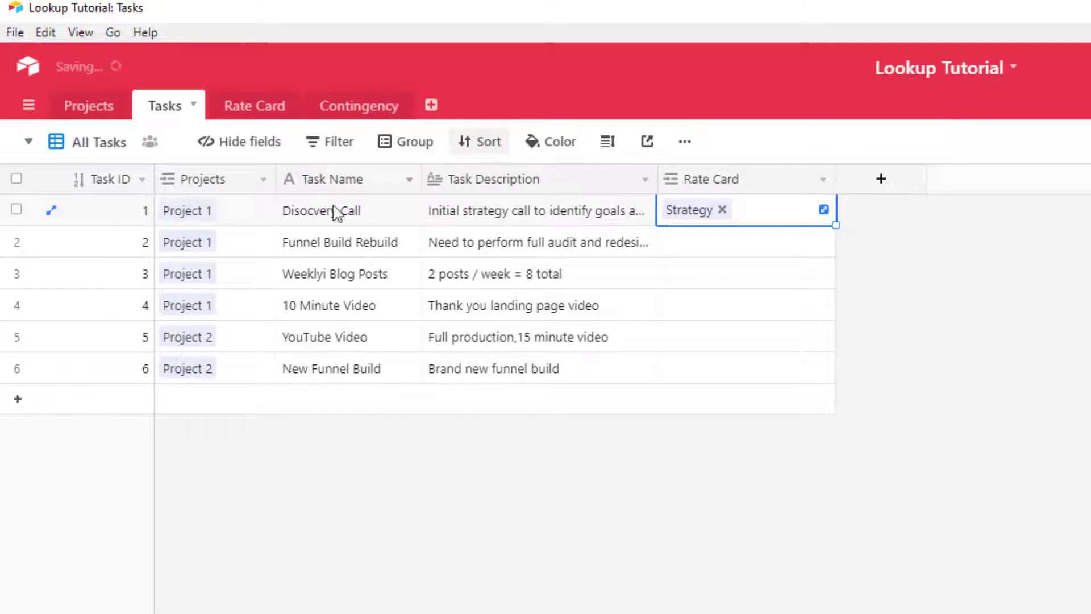
left_click(719, 246)
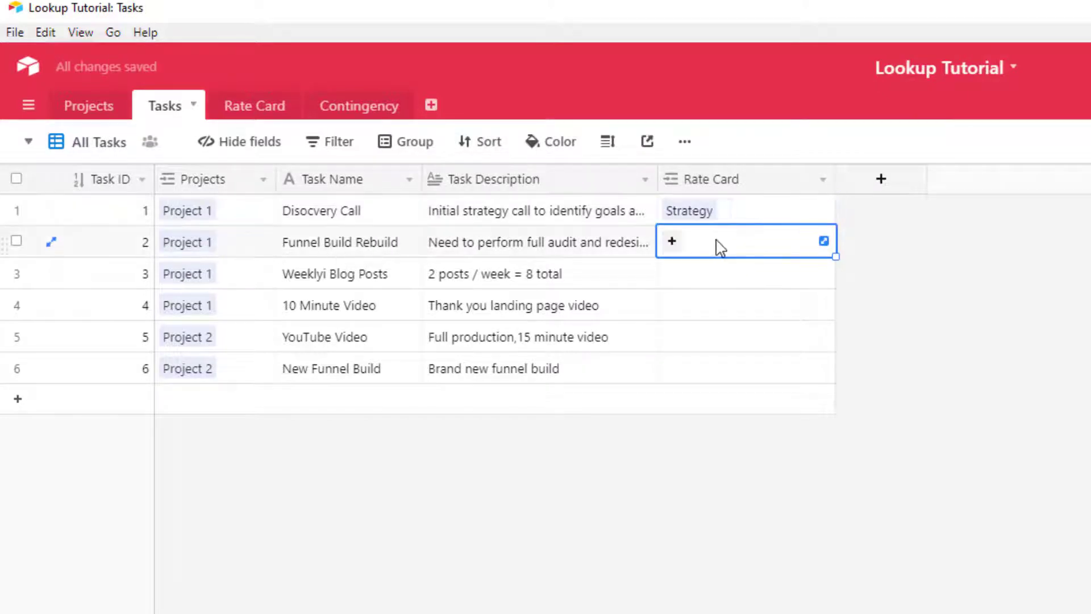
left_click(674, 245)
left_click(489, 234)
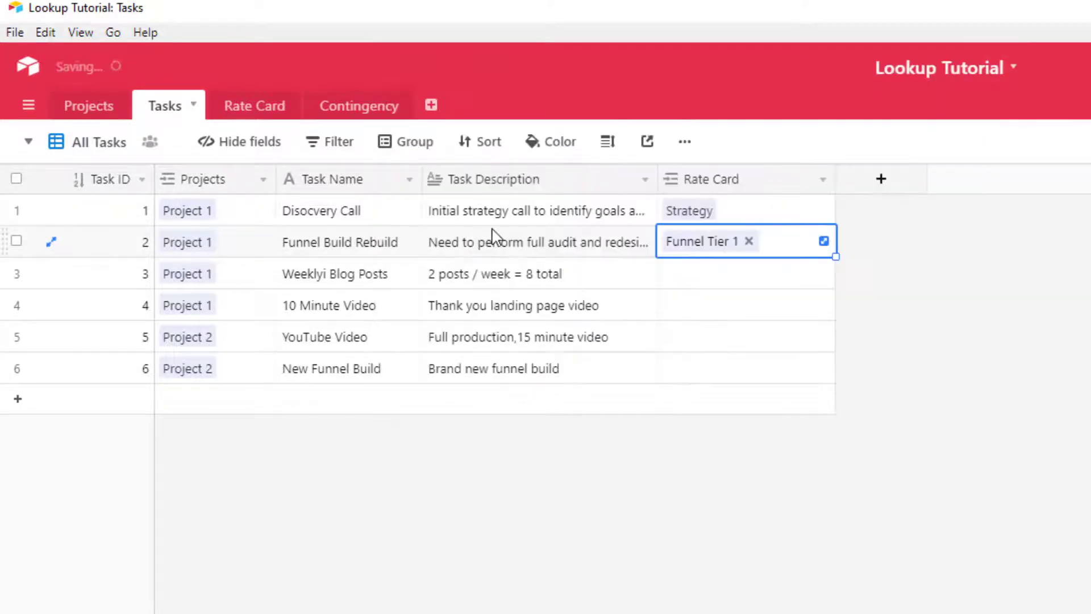
Step: Link the Weeklyi Blog Posts task to the Article (Content - per article) rate
left_click(715, 283)
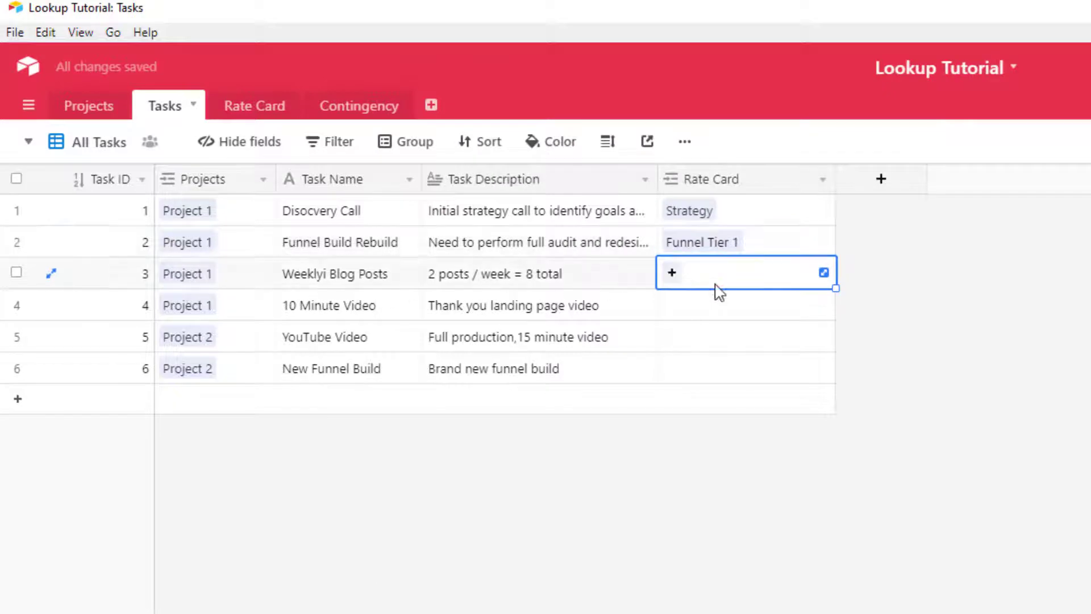
left_click(670, 275)
scroll(489, 295, "down", 1)
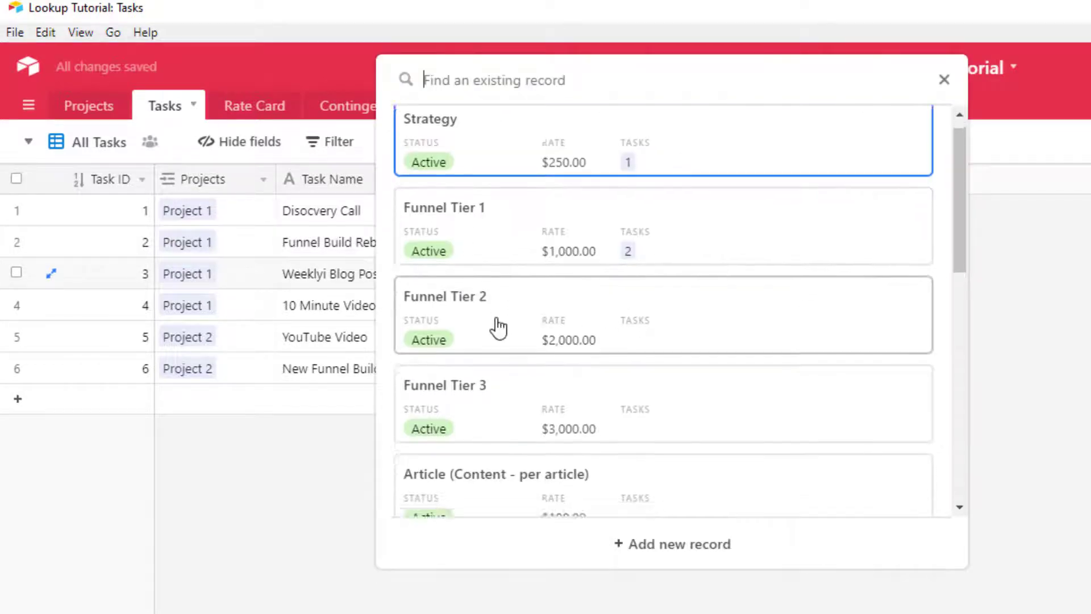
scroll(498, 328, "down", 3)
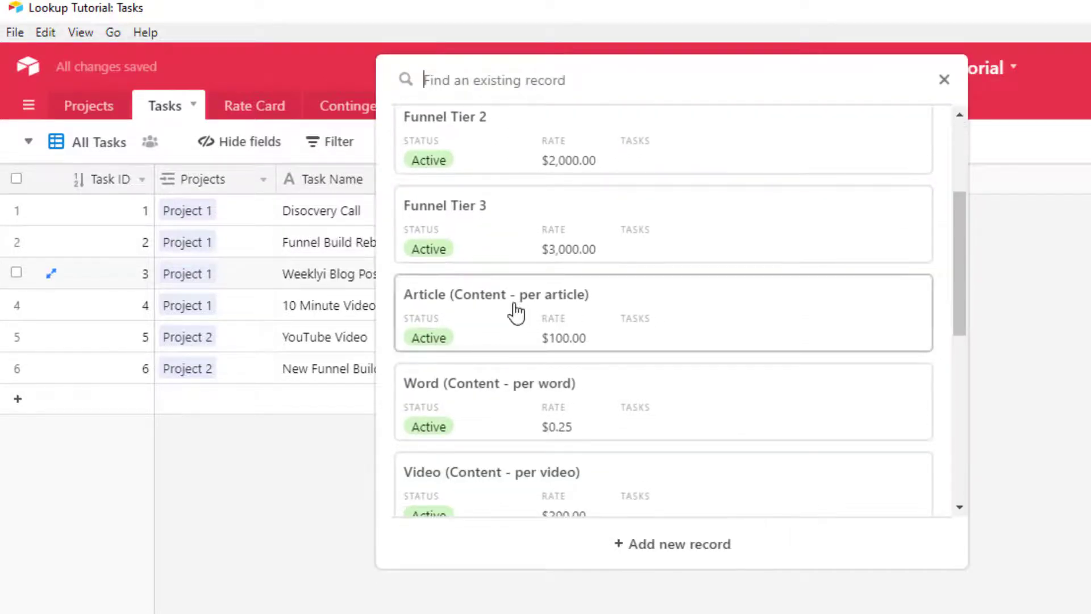
left_click(509, 308)
Step: Link the 10 Minute Video task to the Video (Content - per minute) rate and widen the Rate Card column slightly
left_click(721, 315)
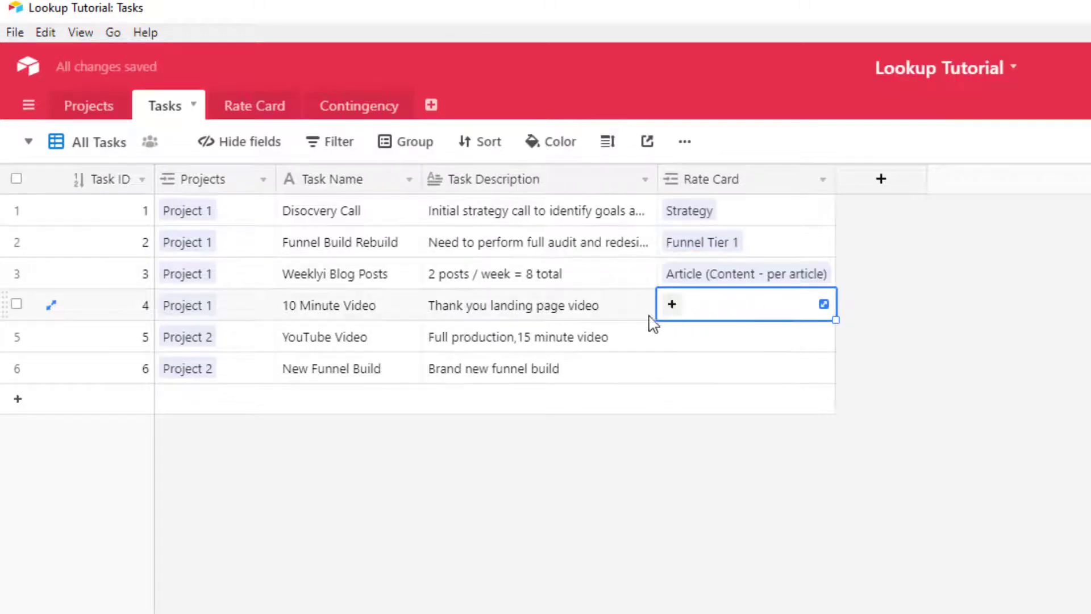
left_click(672, 305)
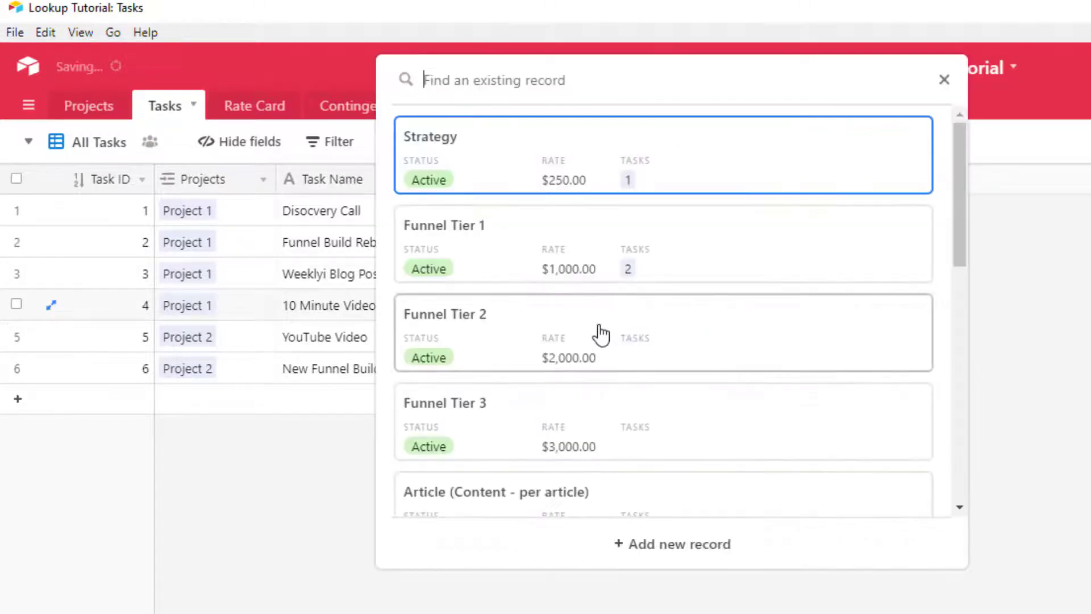
scroll(502, 324, "down", 5)
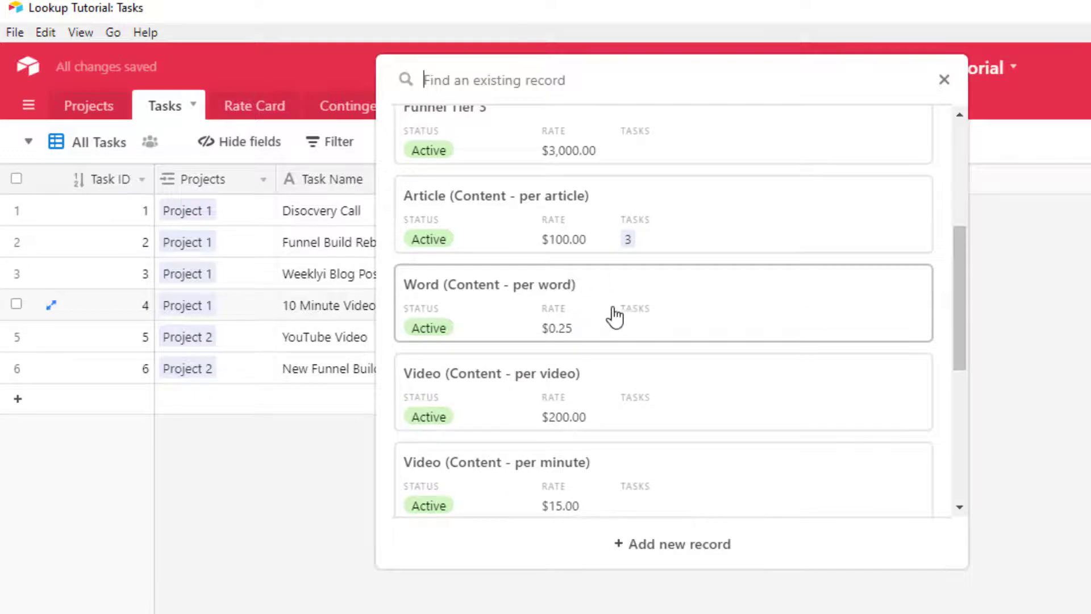
scroll(613, 316, "down", 2)
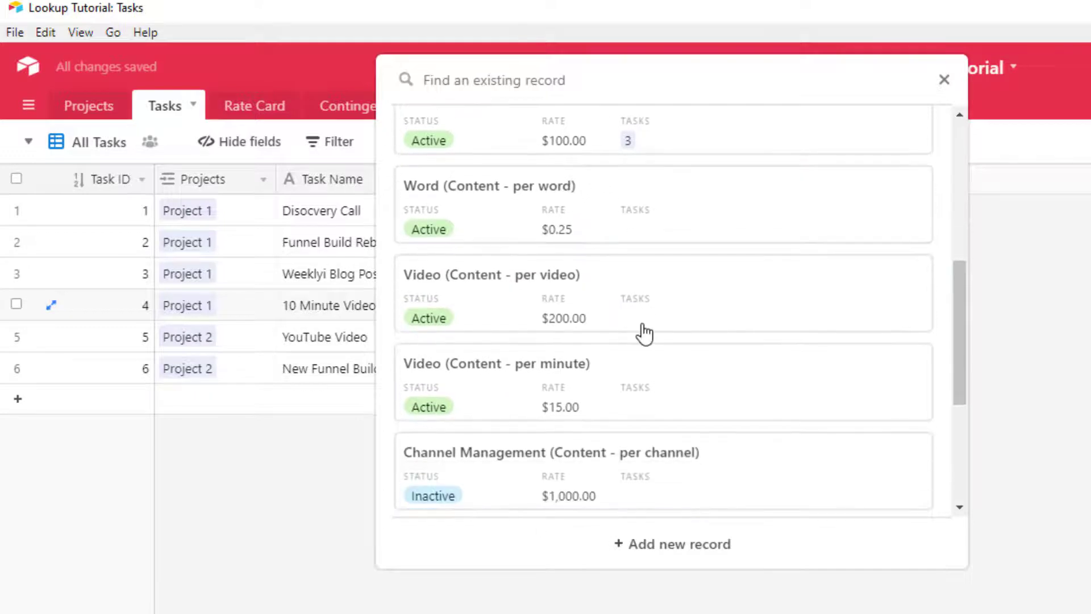
left_click(611, 383)
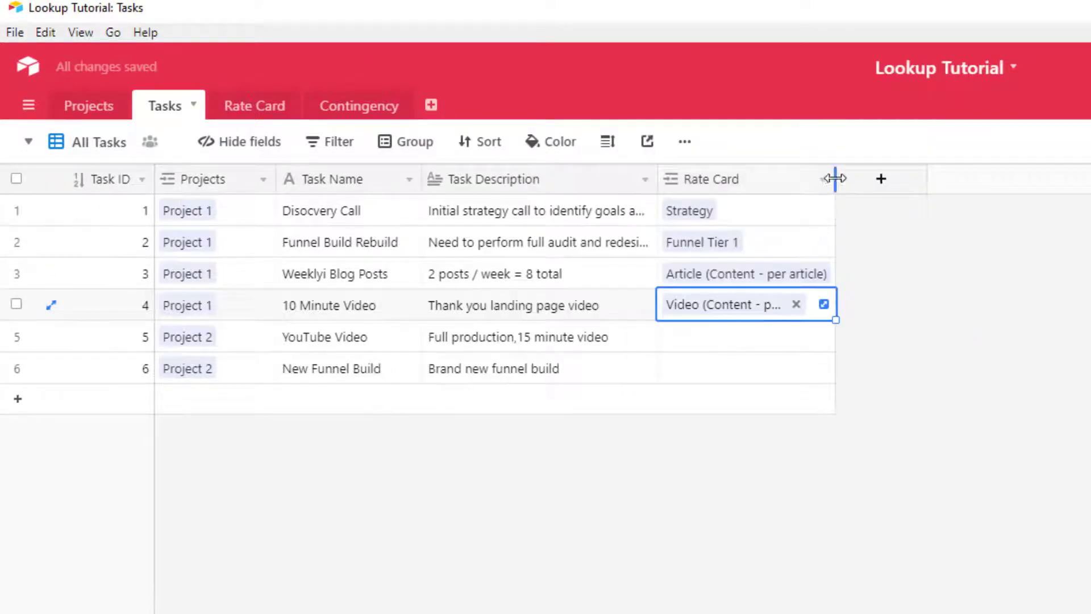
left_click_drag(835, 178, 858, 177)
Step: Link the YouTube Video task to the Video (Content - per video) rate and widen the Rate Card column to fit it
left_click(689, 341)
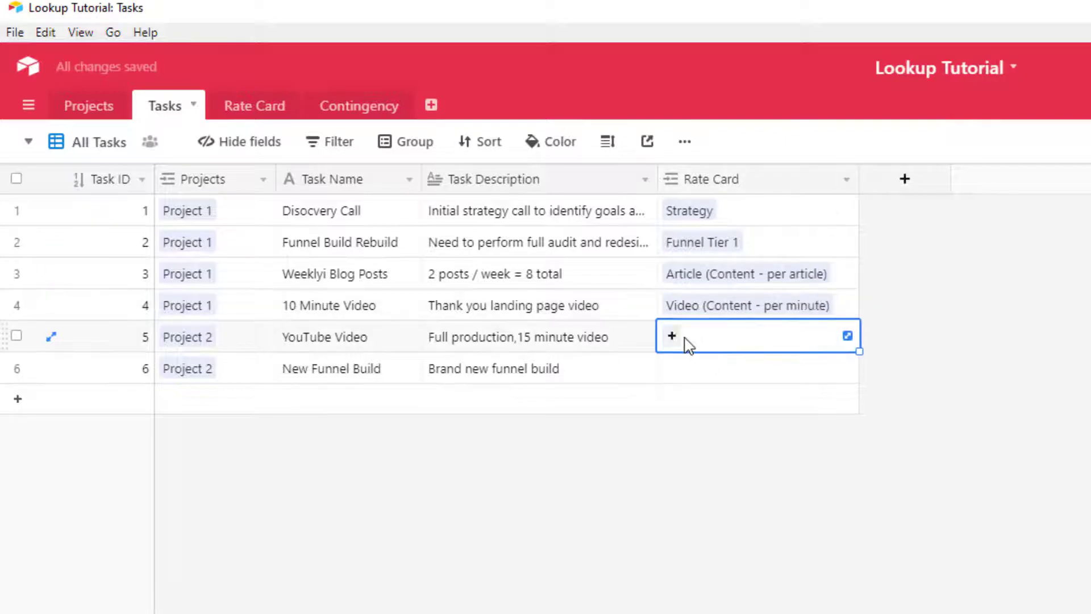
left_click(681, 339)
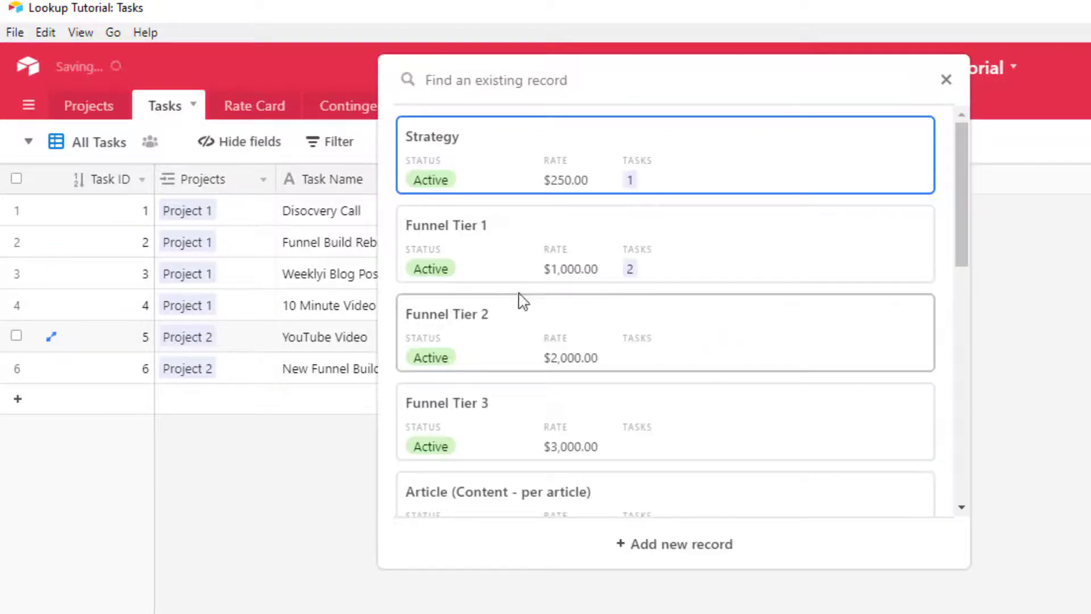
scroll(529, 301, "down", 5)
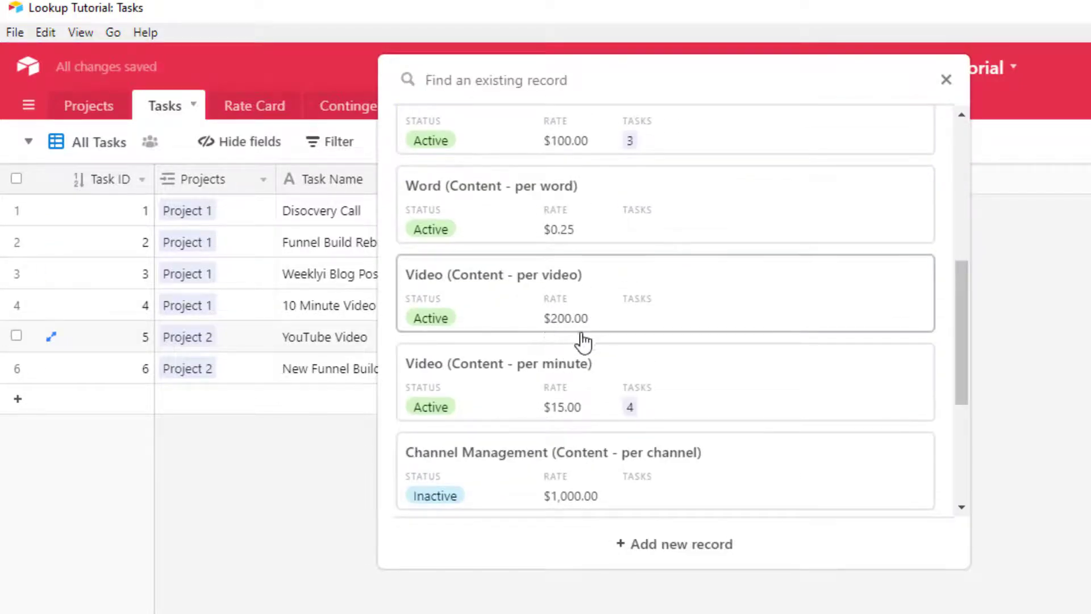
left_click(568, 292)
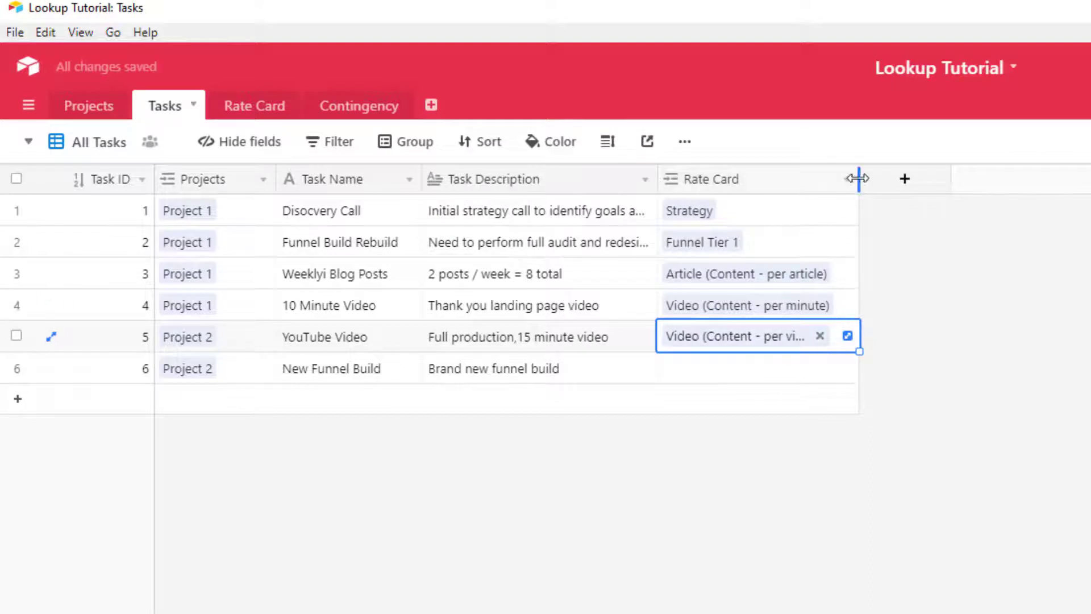
mouse_move(857, 178)
left_mouse_down()
mouse_move(916, 175)
mouse_move(873, 178)
left_mouse_up()
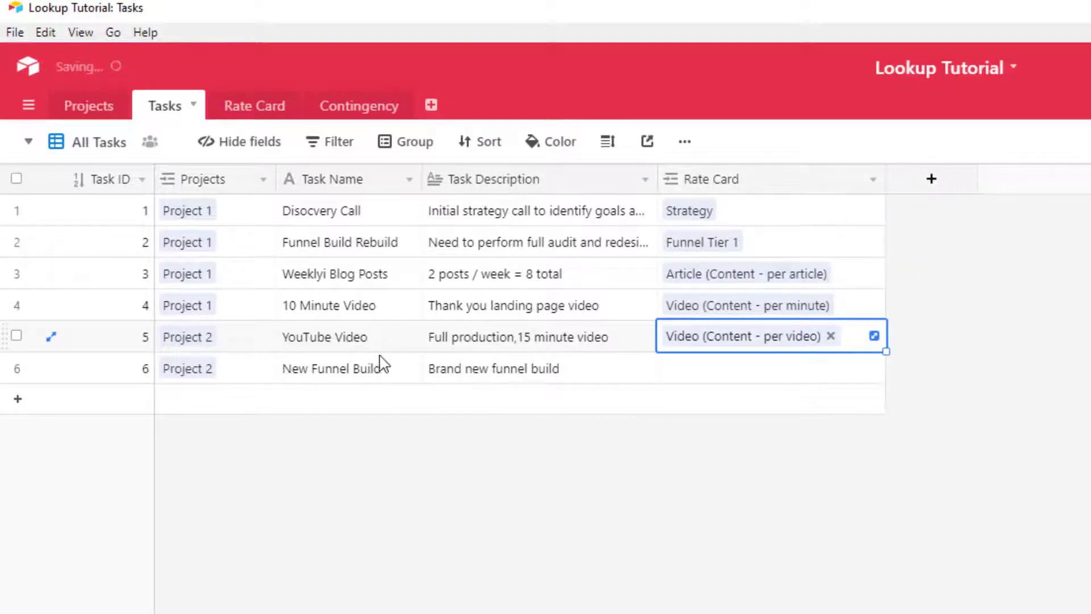
Step: Link the New Funnel Build task to the Funnel Tier 2 rate and narrow the Rate Card column slightly
left_click(694, 376)
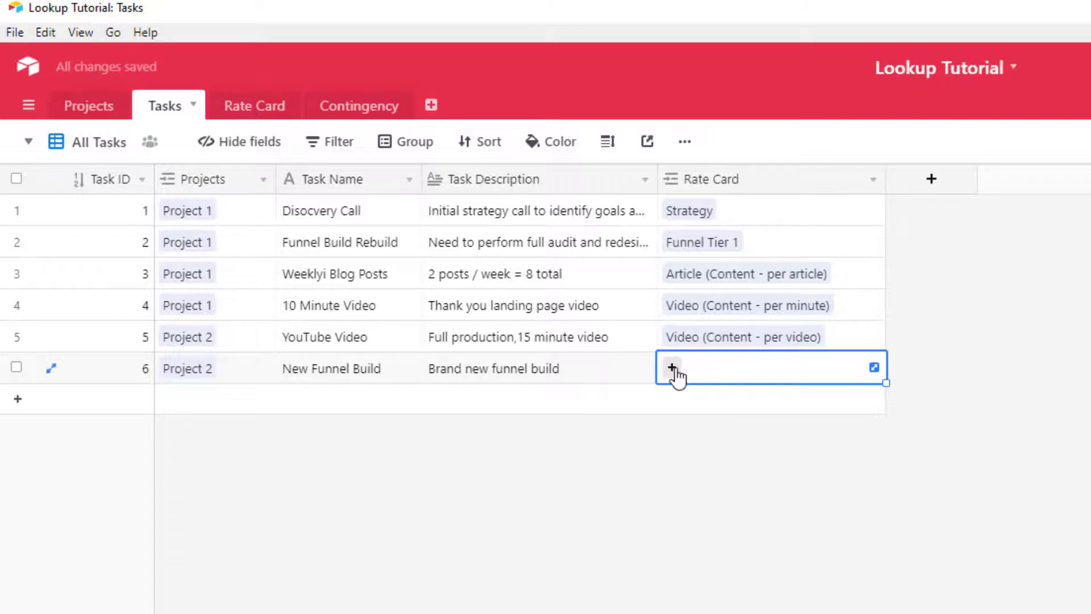
left_click(672, 369)
left_click(472, 368)
left_click(967, 407)
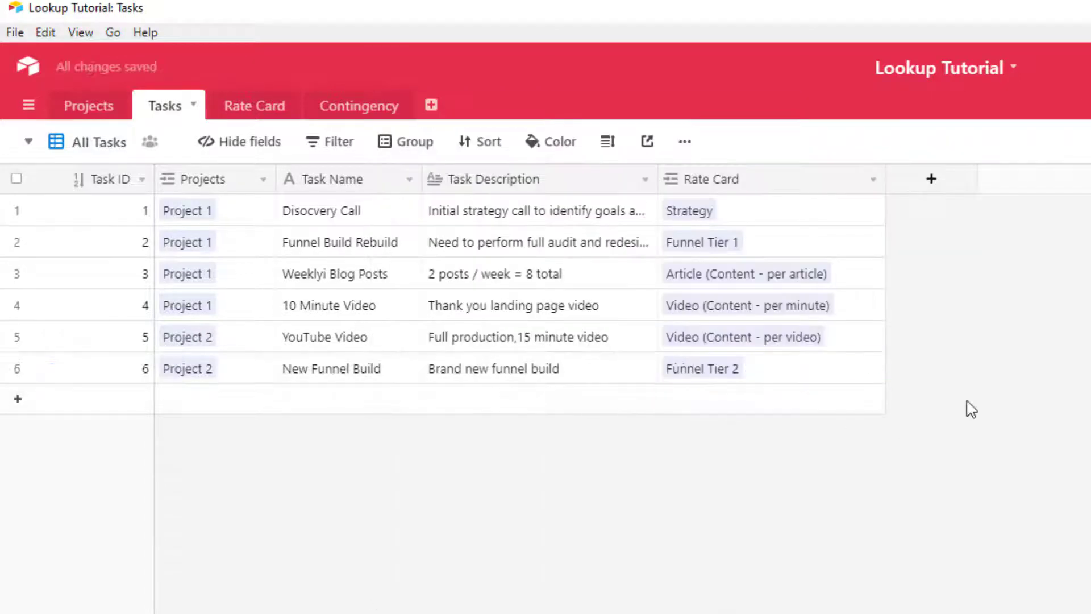
left_click_drag(886, 176, 858, 177)
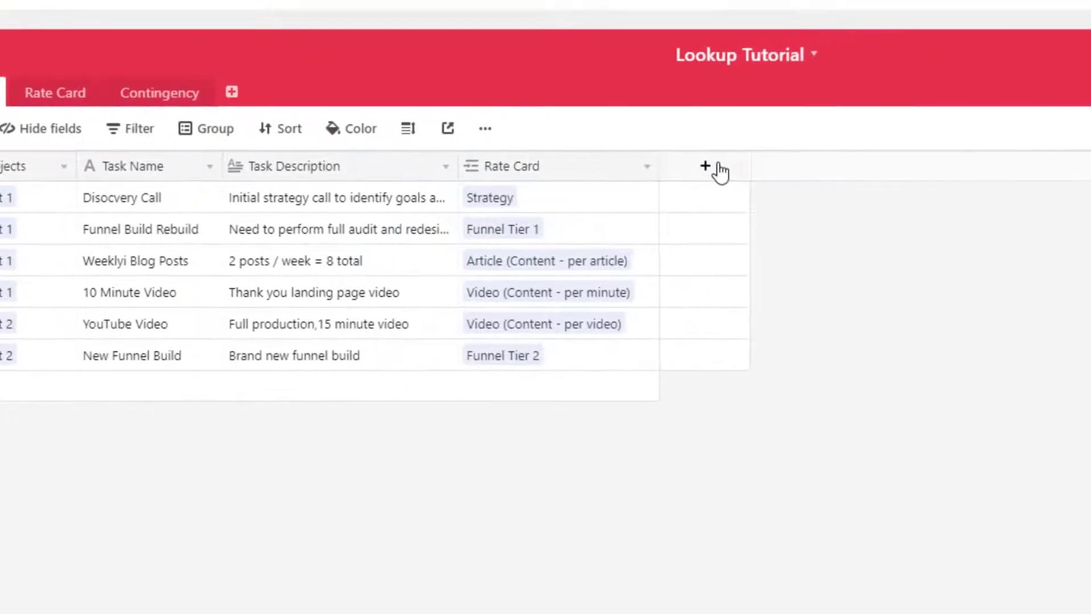
Step: Add a field named "Rate (LOOKUP)" to the Tasks table and make it a Lookup field
left_click(903, 179)
type("Rate (")
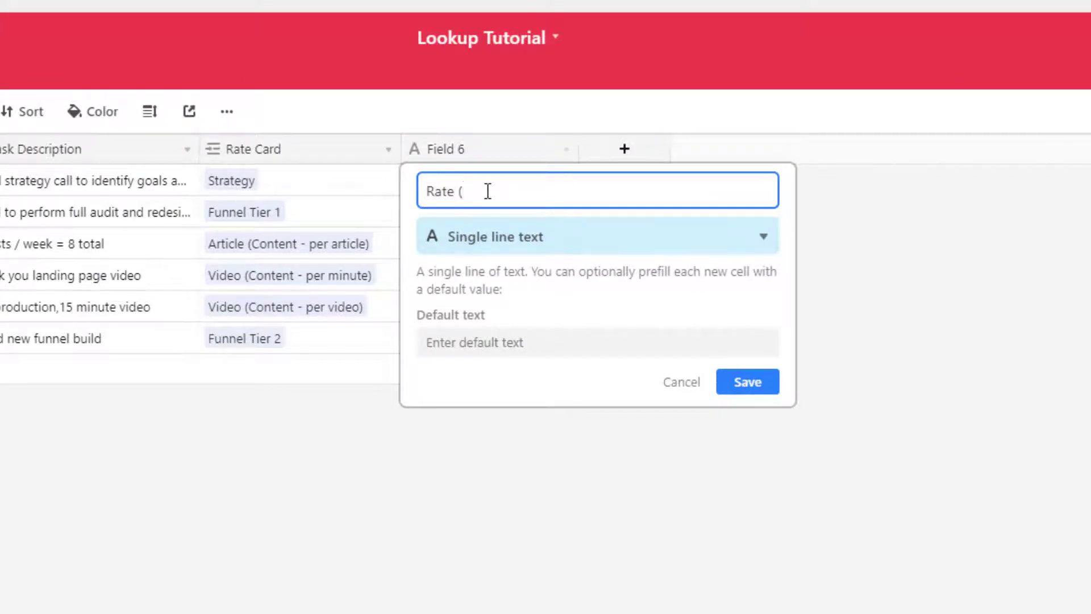
type("LOOKUP")
left_click(577, 252)
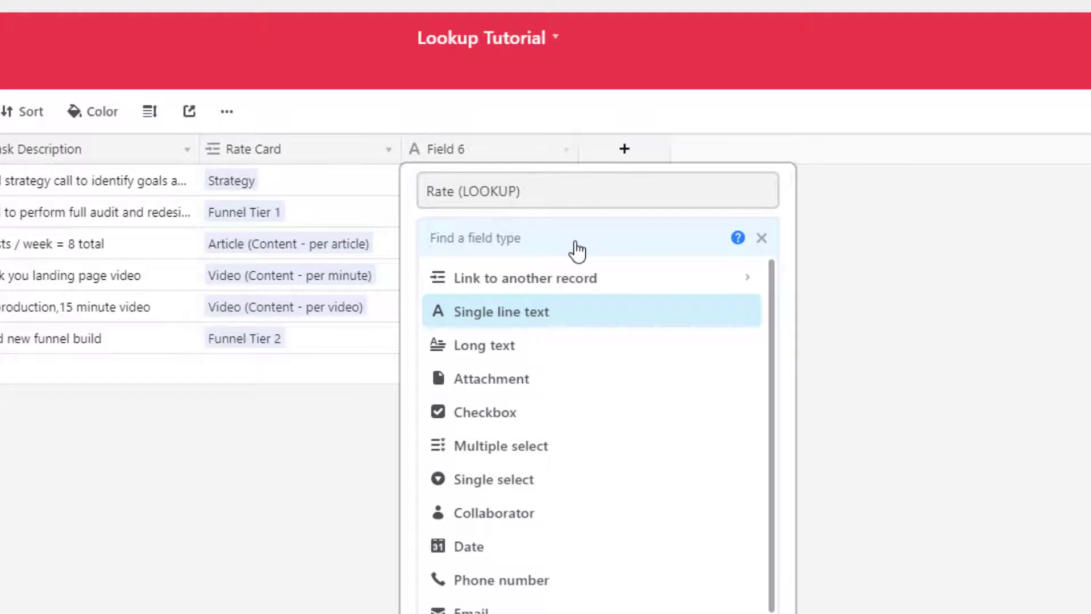
type("loo")
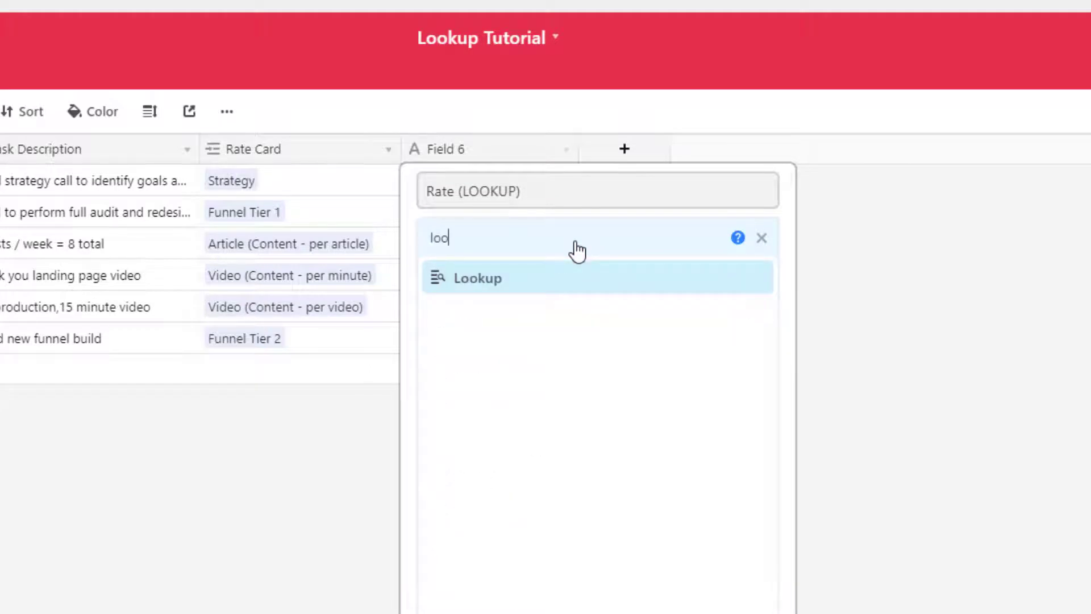
left_click(512, 280)
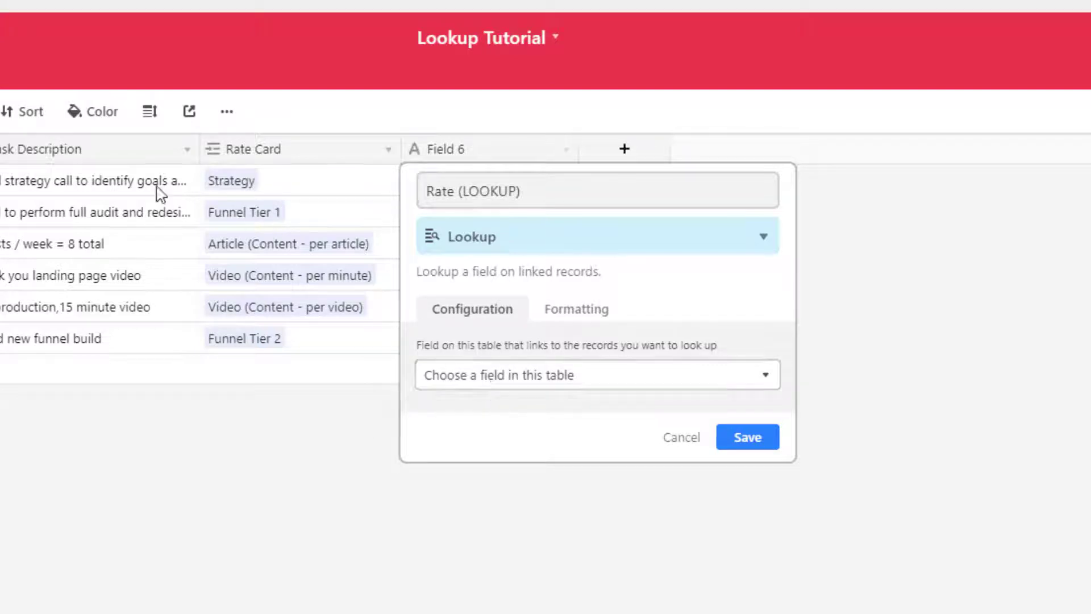
Step: Configure the Rate (LOOKUP) field to look up the Rate field through the Rate Card link
left_click(519, 376)
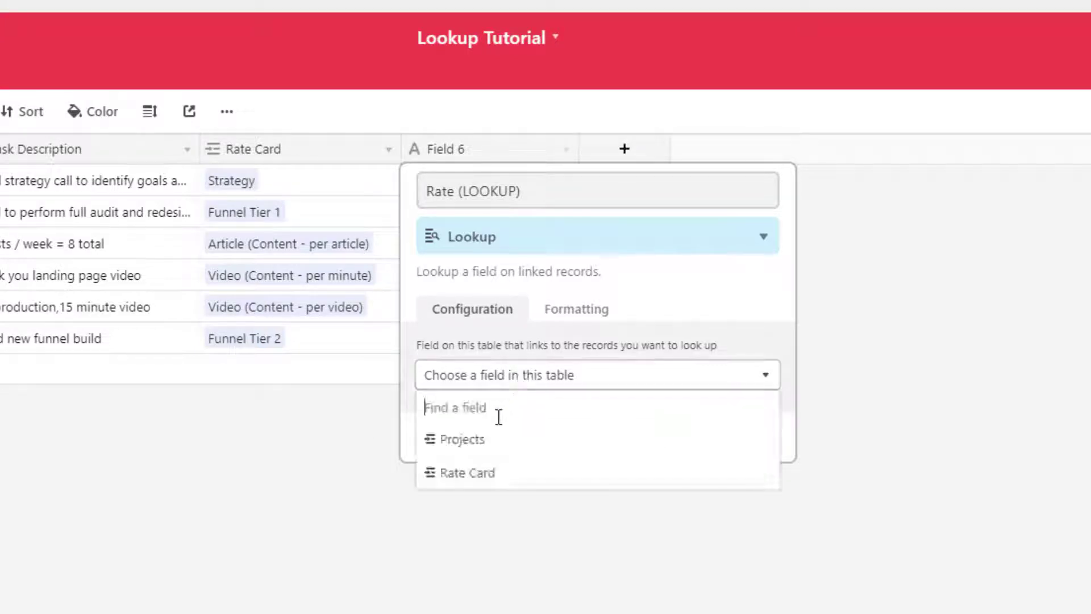
left_click(486, 481)
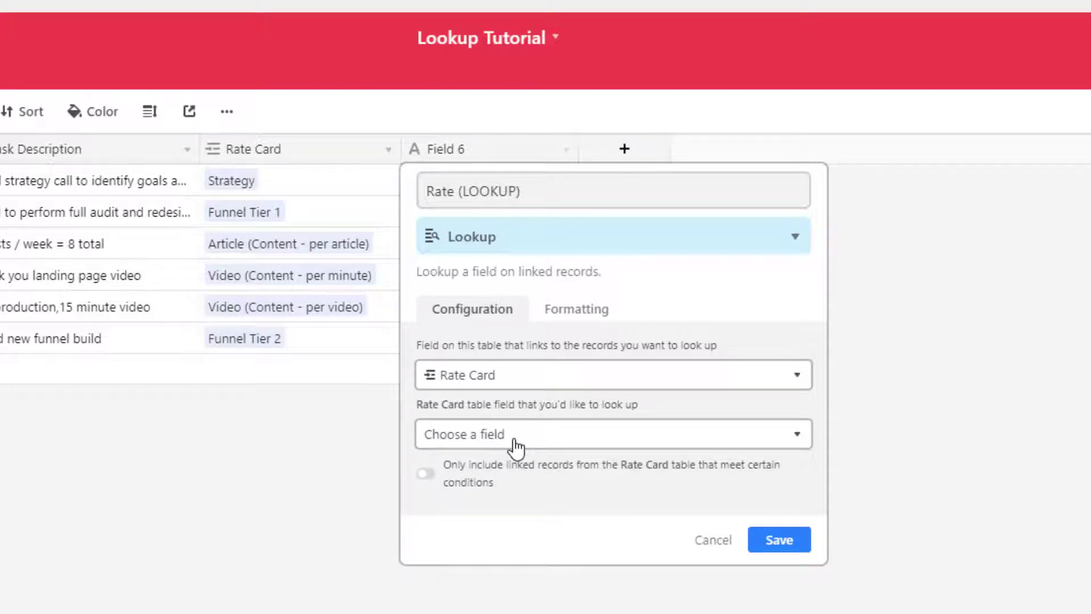
left_click(487, 444)
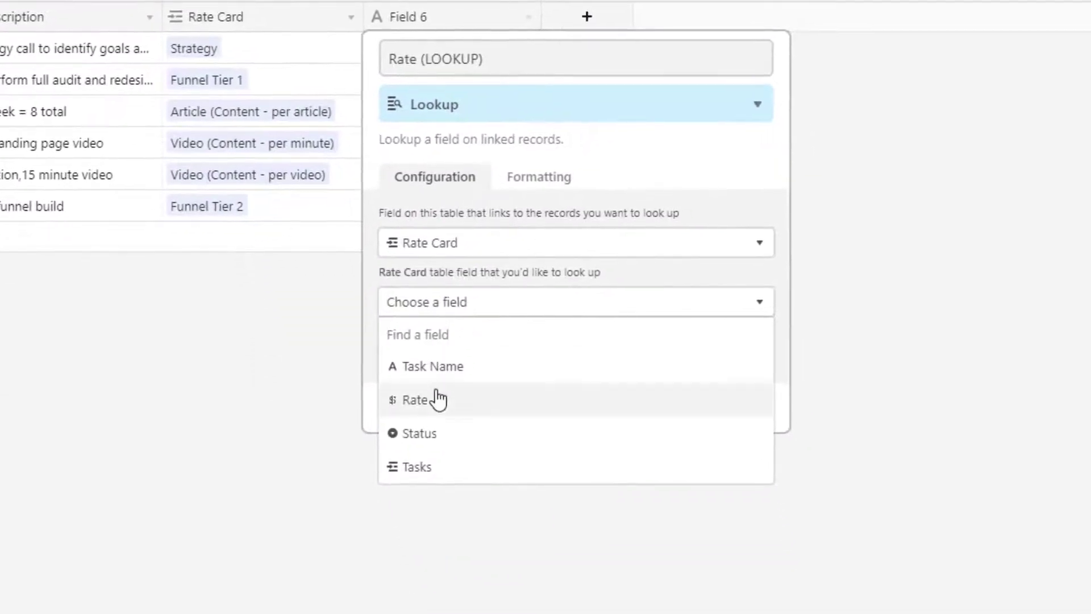
left_click(436, 405)
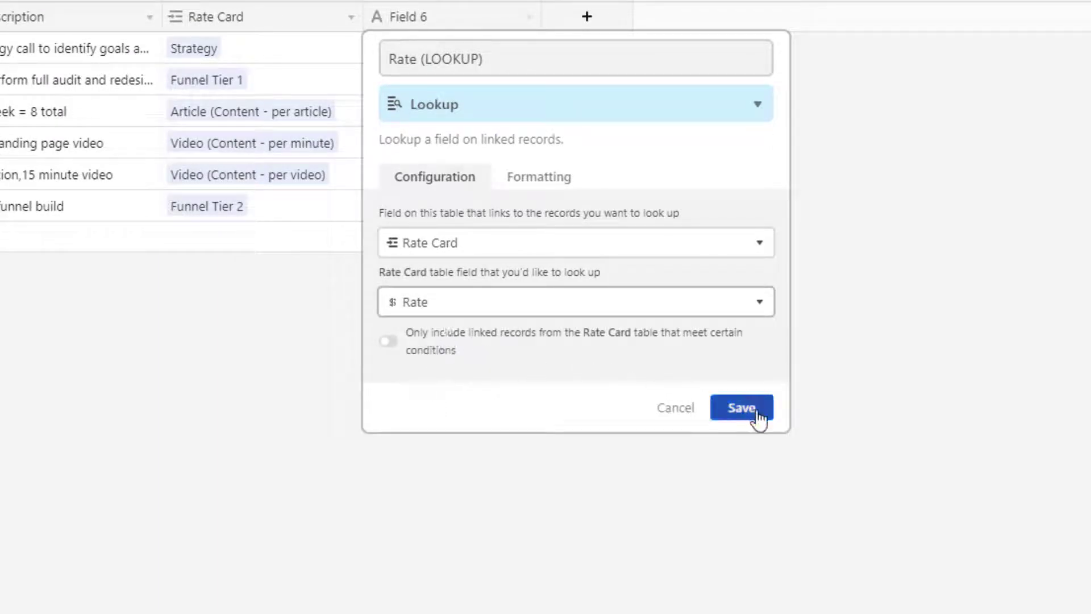
Step: Format the Rate (LOOKUP) field as Currency ($5.00), save it and narrow its column slightly
left_click(541, 191)
left_click(451, 241)
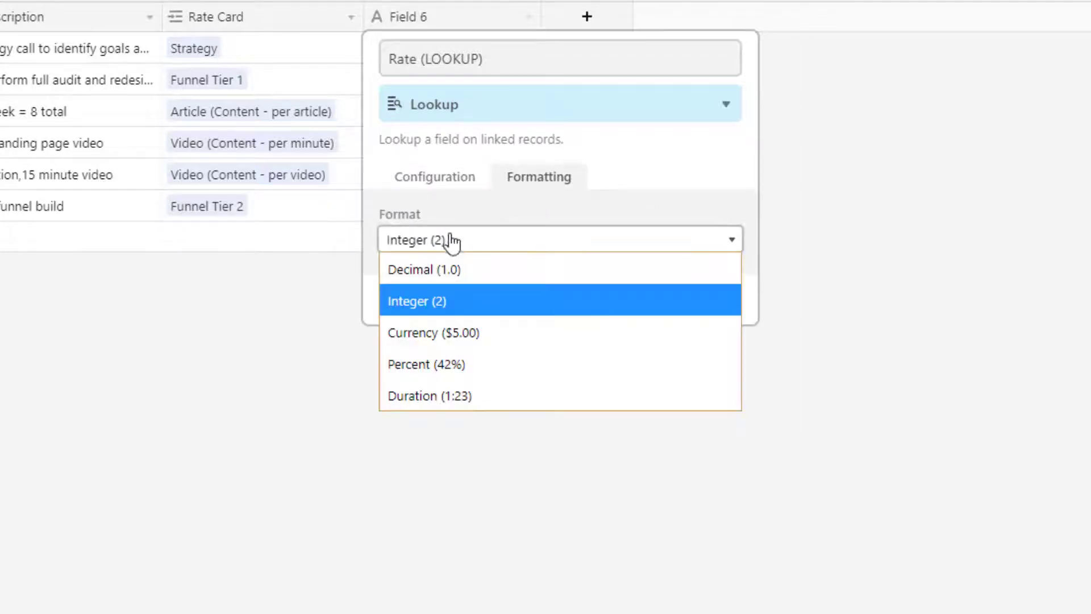
left_click(465, 334)
left_click(710, 413)
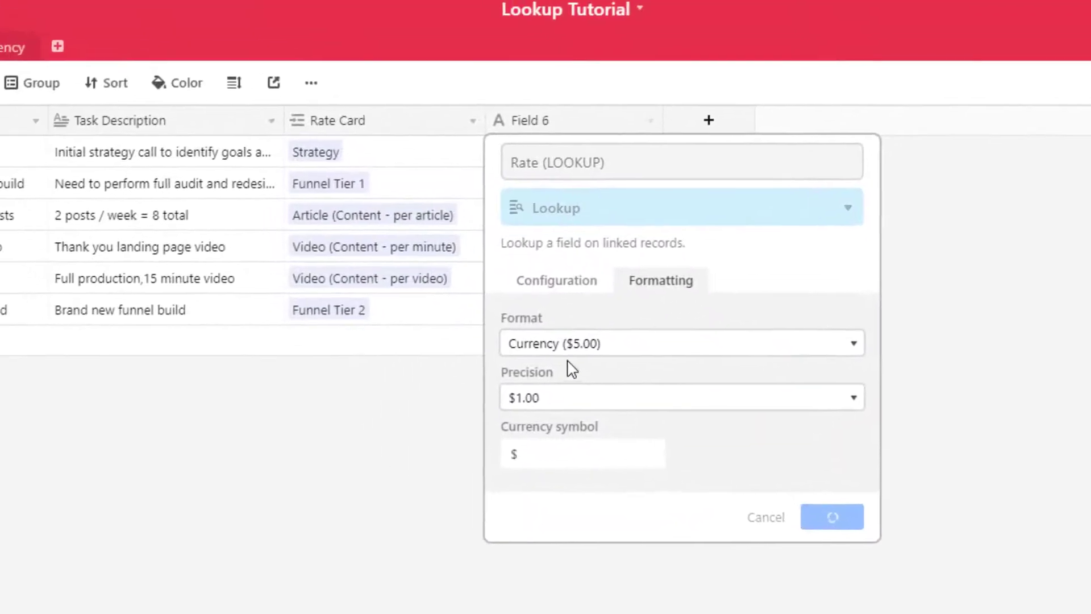
left_click_drag(673, 128, 632, 128)
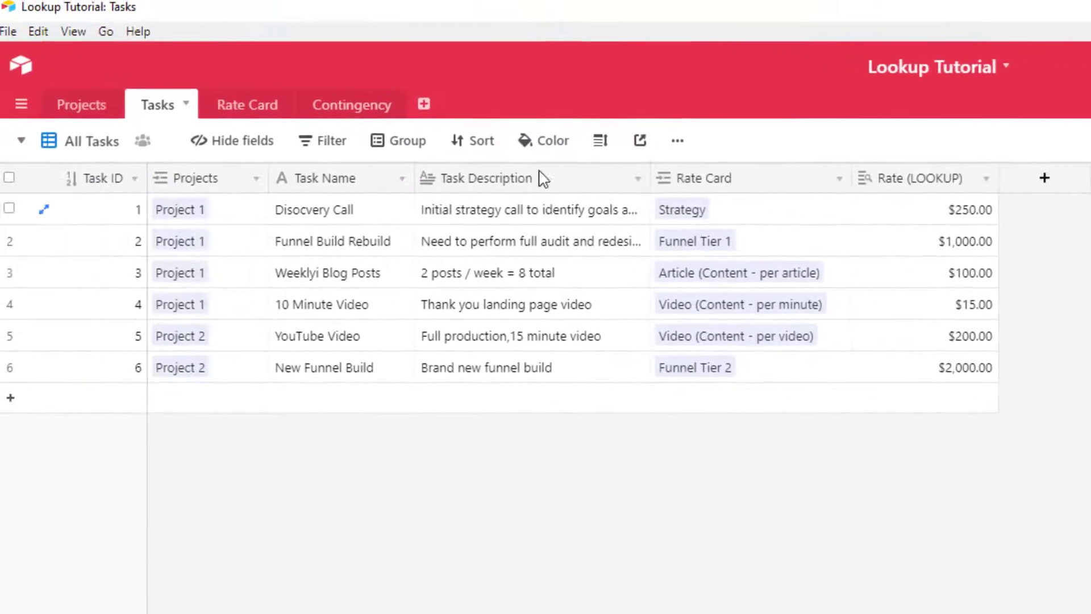
Step: Set the Strategy entry's status to Inactive in the Rate Card table
left_click(267, 109)
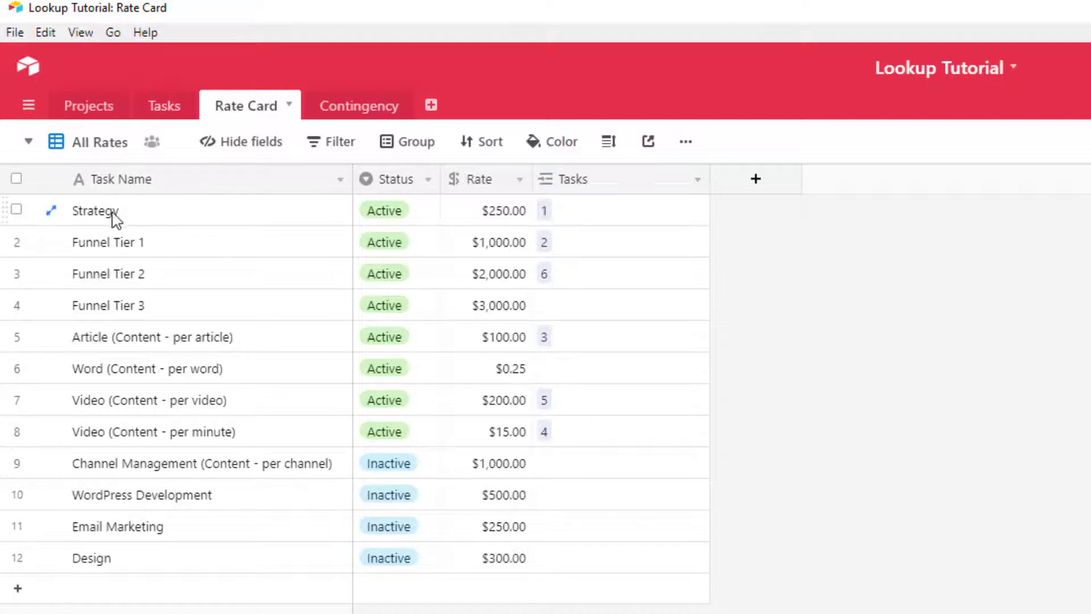
left_click(421, 217)
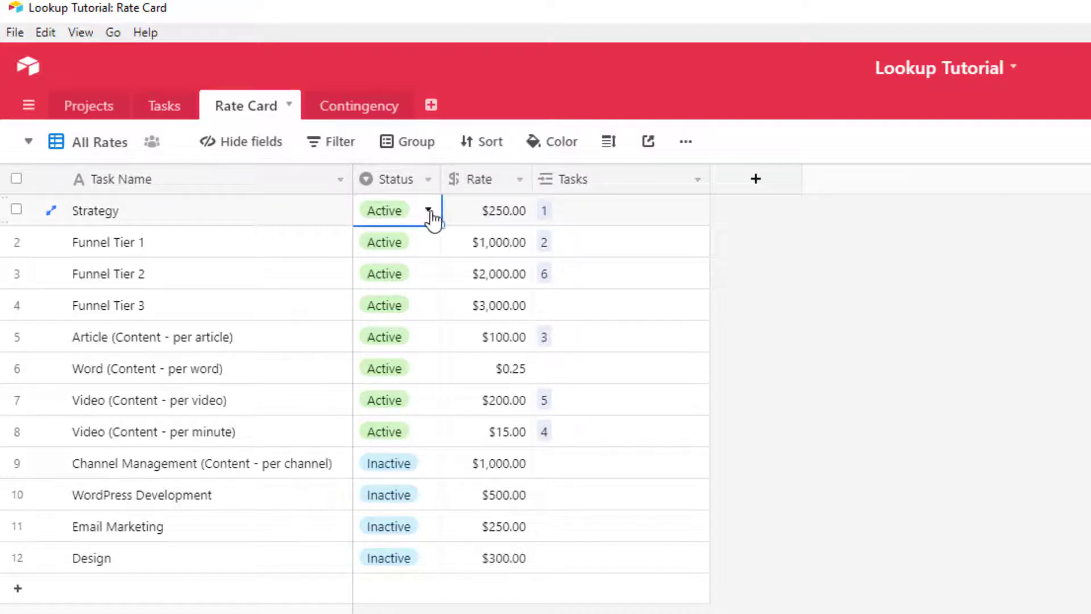
left_click(428, 212)
left_click(426, 338)
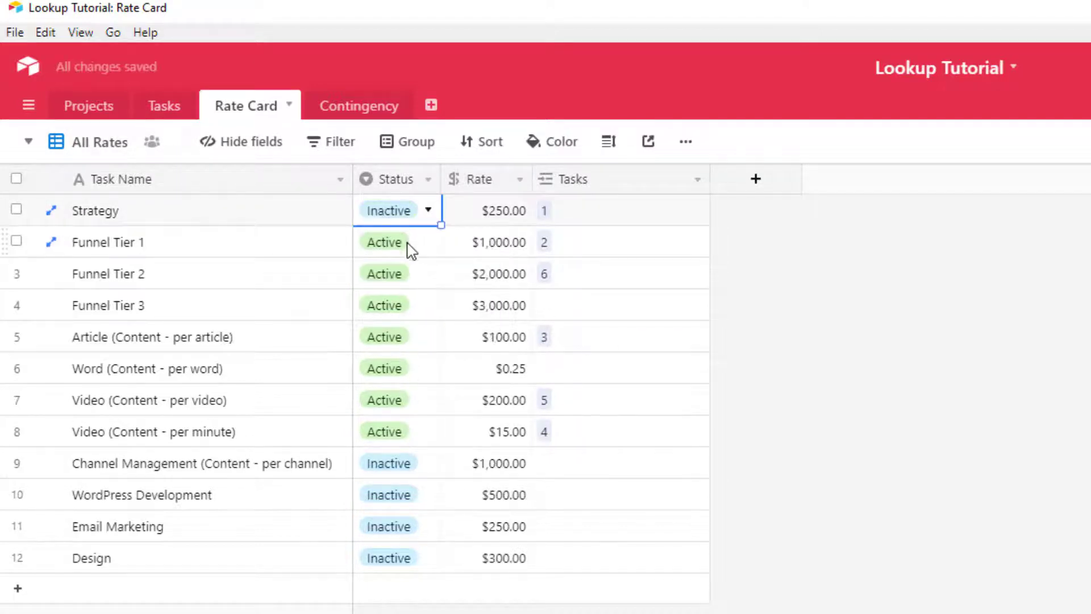
left_click(879, 447)
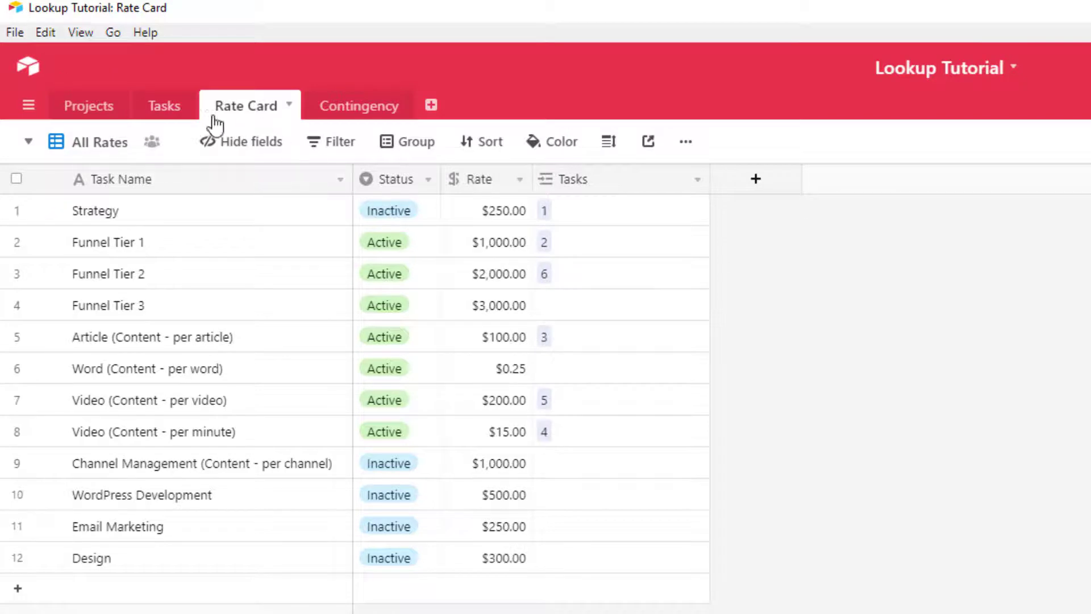
Step: Limit the Rate (LOOKUP) field in the Tasks table to linked Rate Card records where Status is Active, and save it
left_click(169, 112)
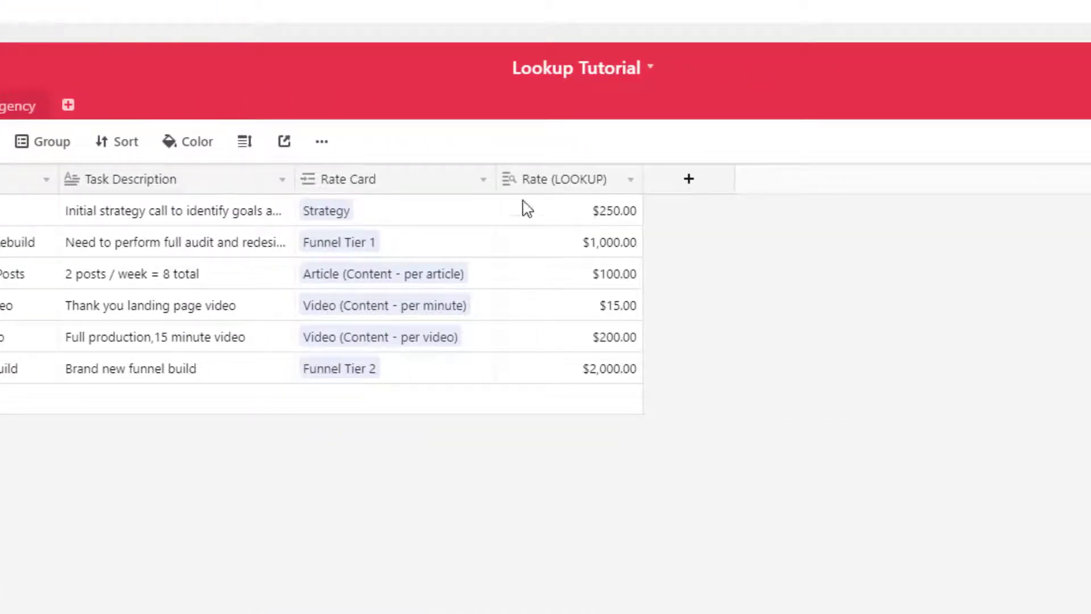
double_click(567, 181)
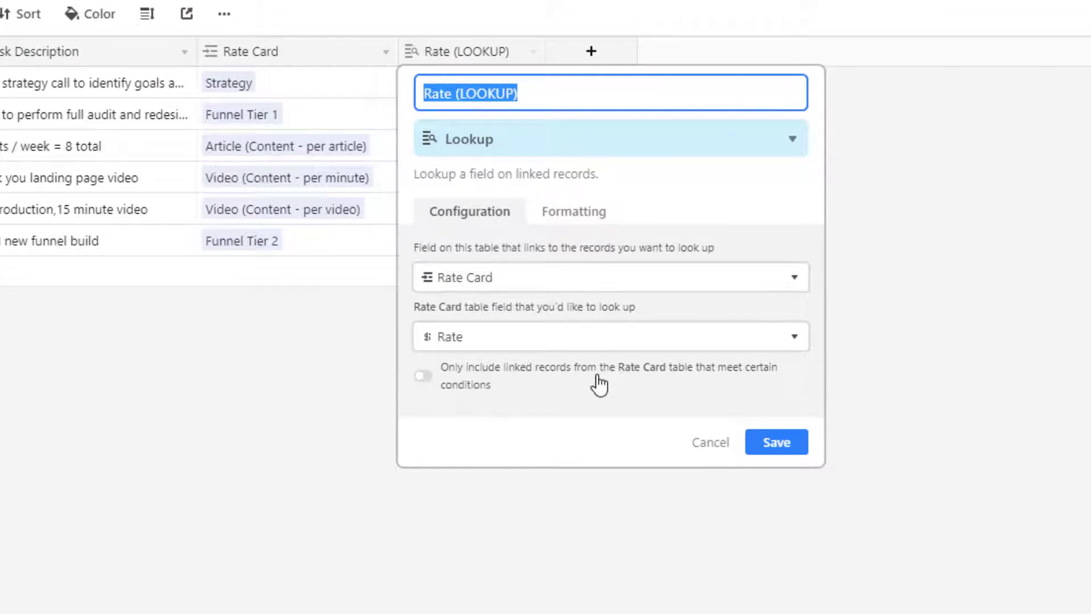
left_click(427, 376)
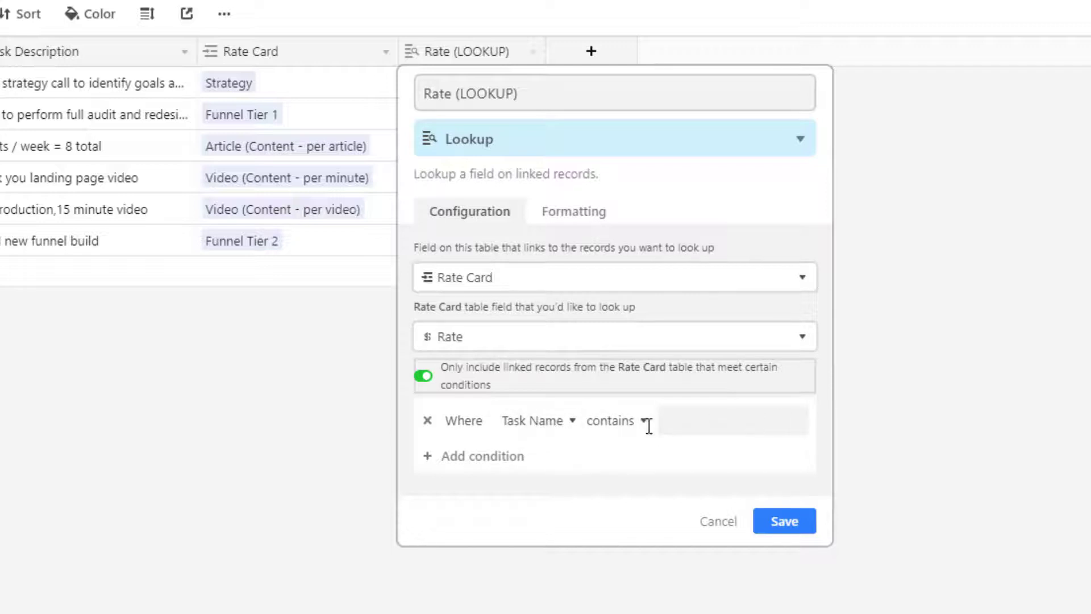
left_click(565, 428)
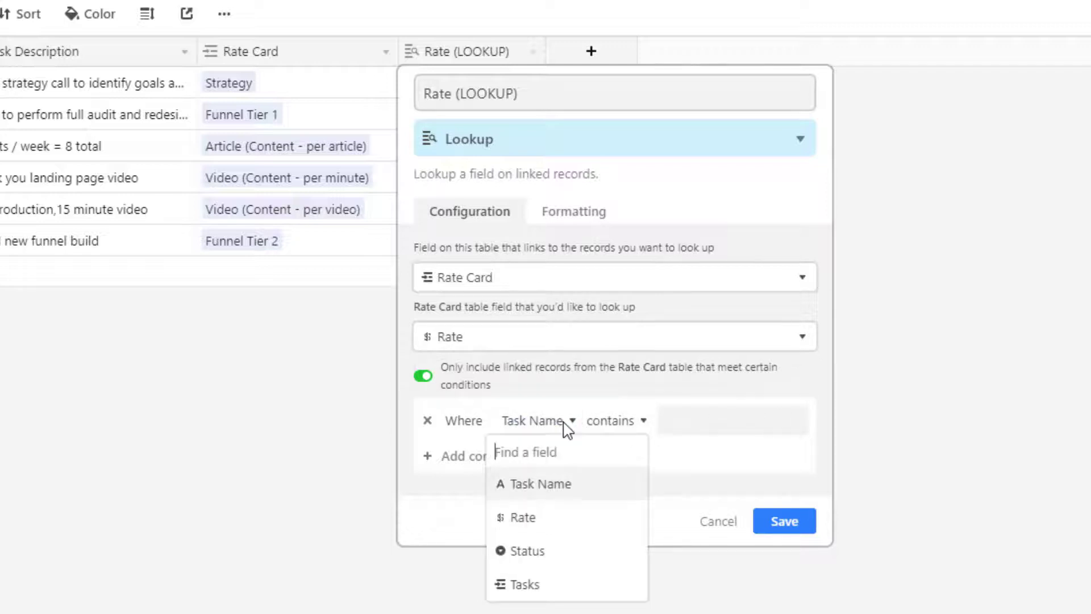
left_click(542, 553)
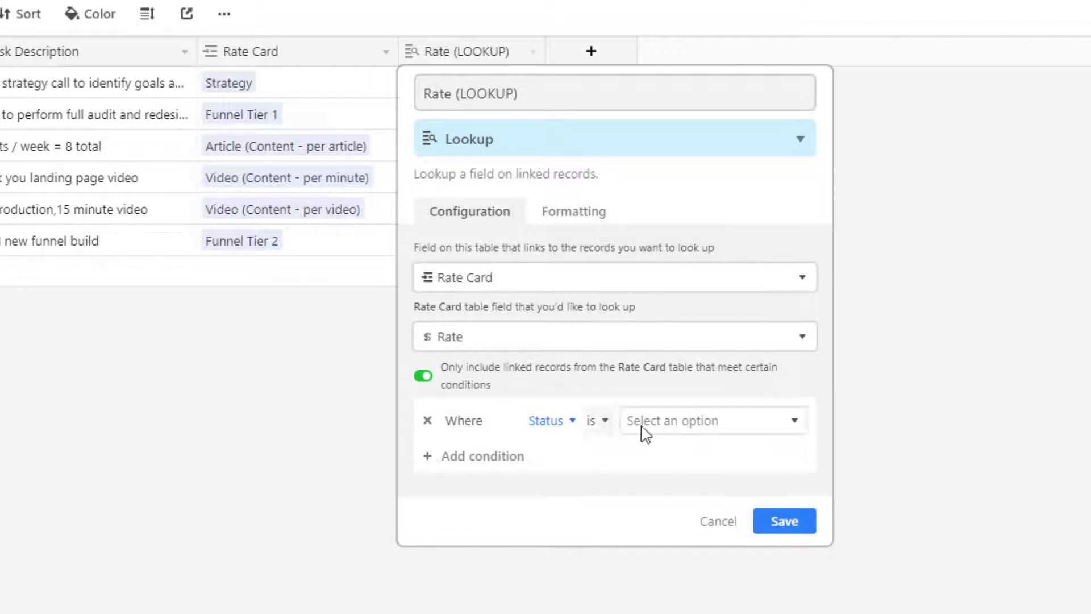
left_click(679, 427)
left_click(660, 482)
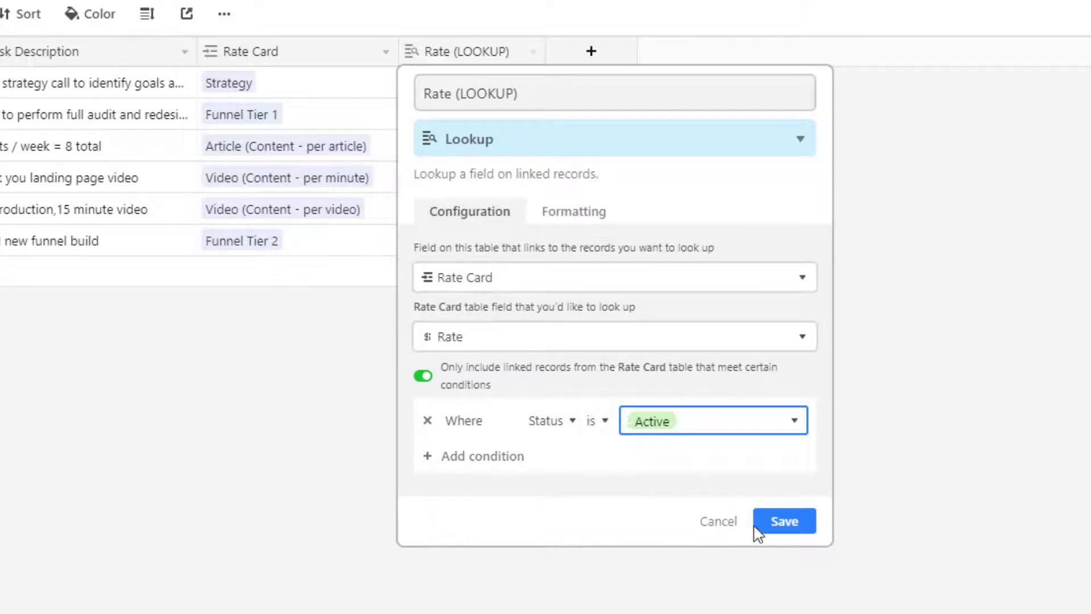
left_click(785, 522)
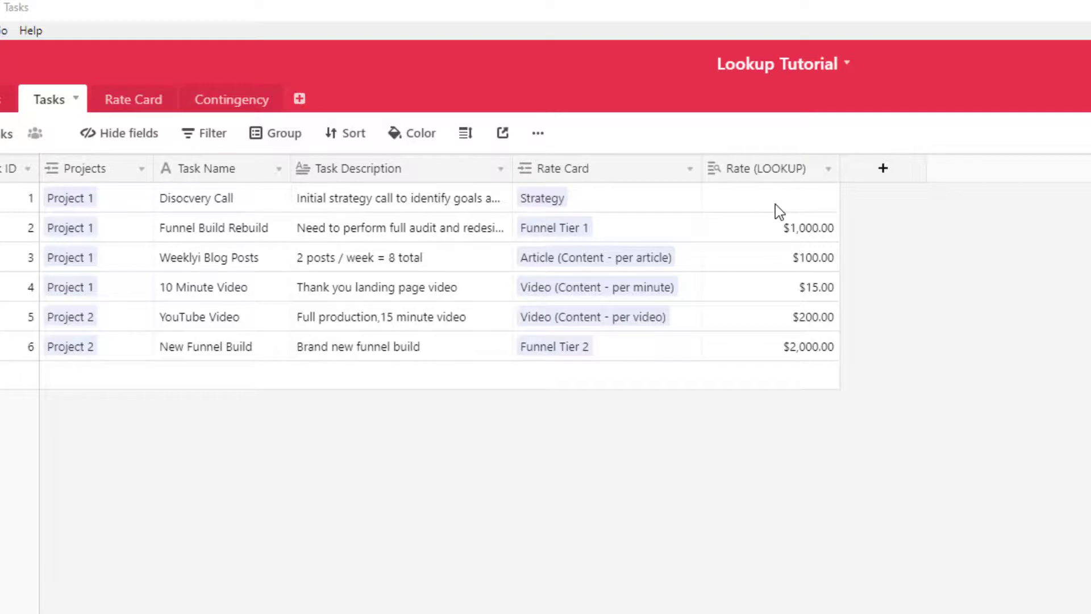
Step: Set the Strategy entry's status back to Active in the Rate Card table and return to the Tasks table
left_click(240, 102)
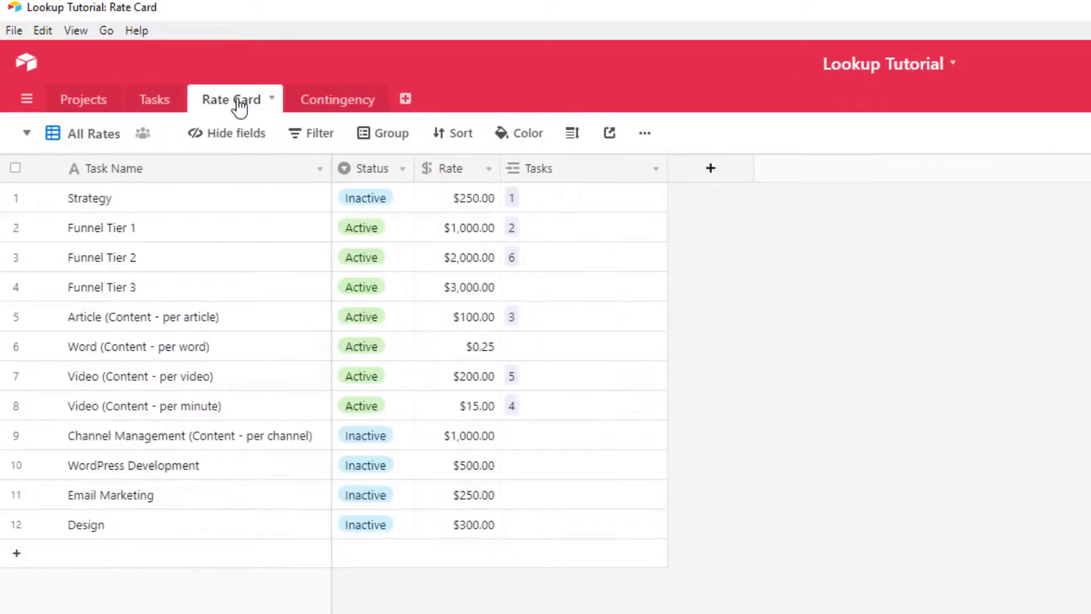
left_click(390, 200)
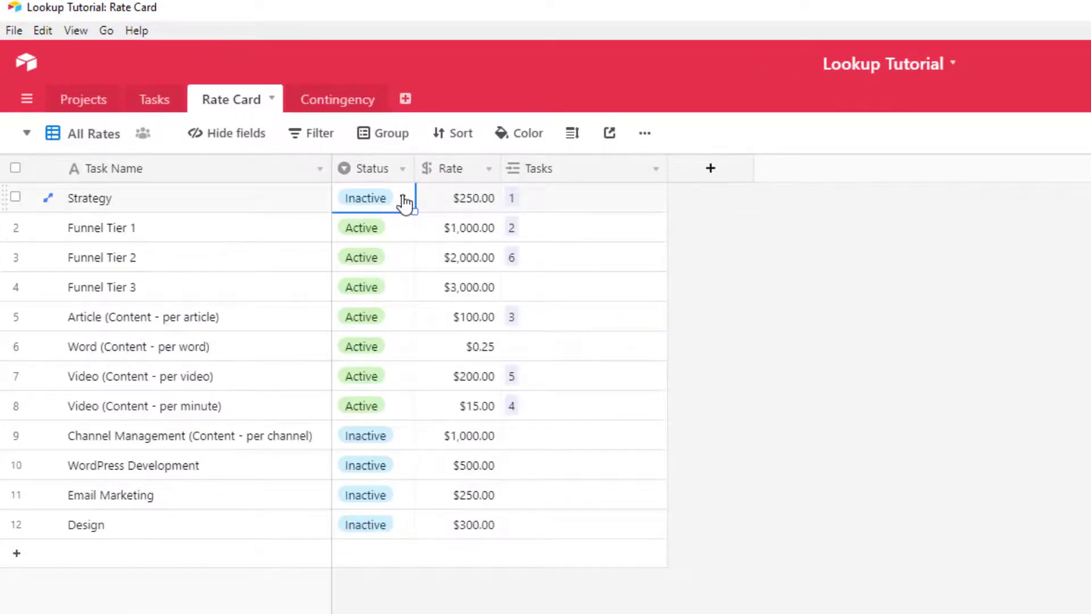
left_click(402, 199)
left_click(380, 287)
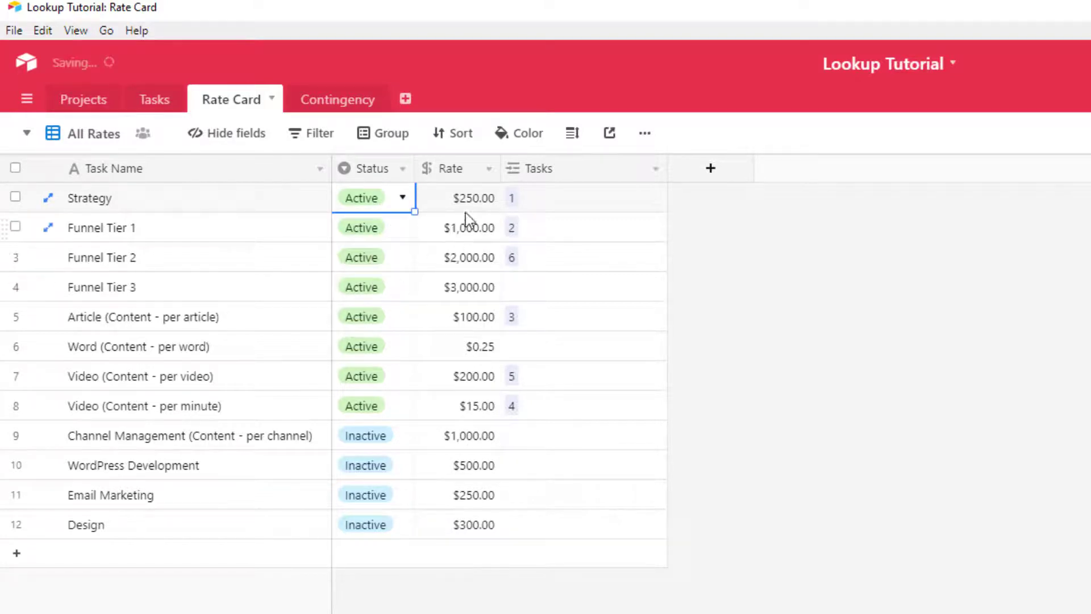
left_click(161, 103)
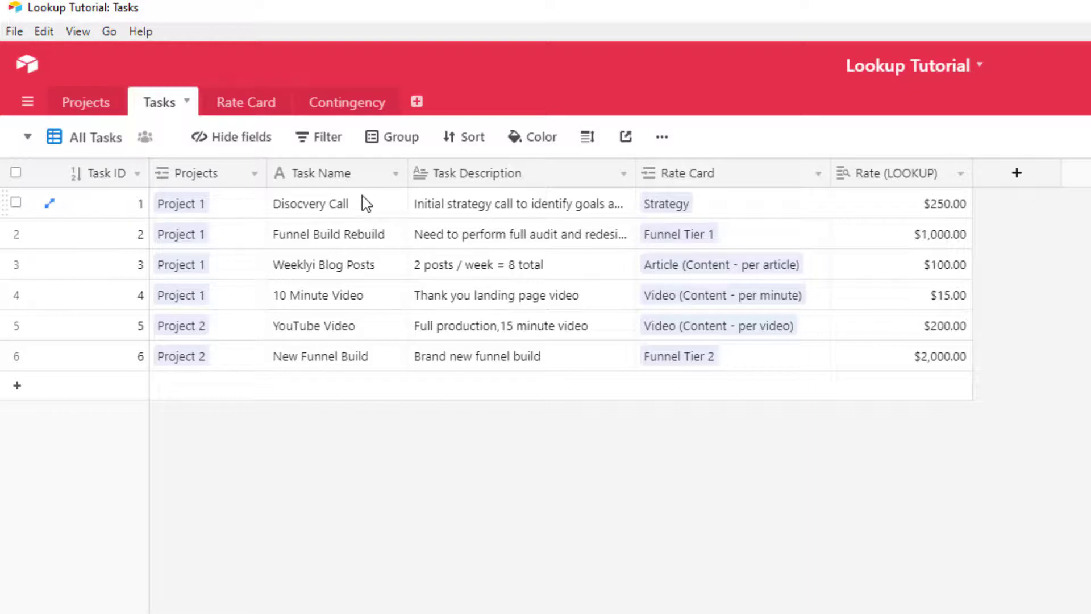
Step: Check the Contingency table, and add a field named "Confidence Level" to the Tasks table that links to Contingency
left_click(348, 103)
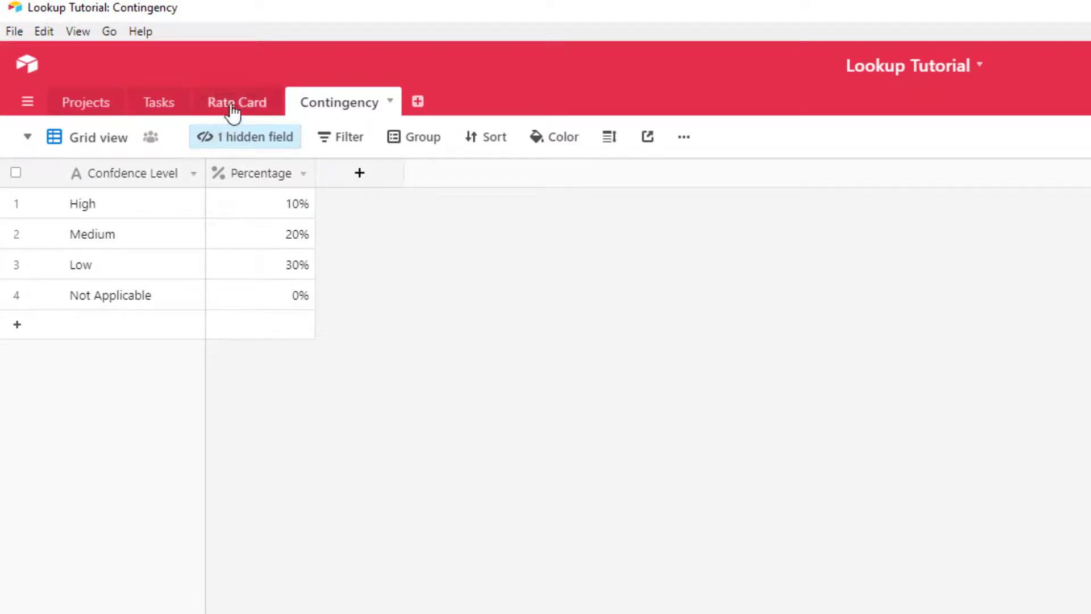
left_click(163, 108)
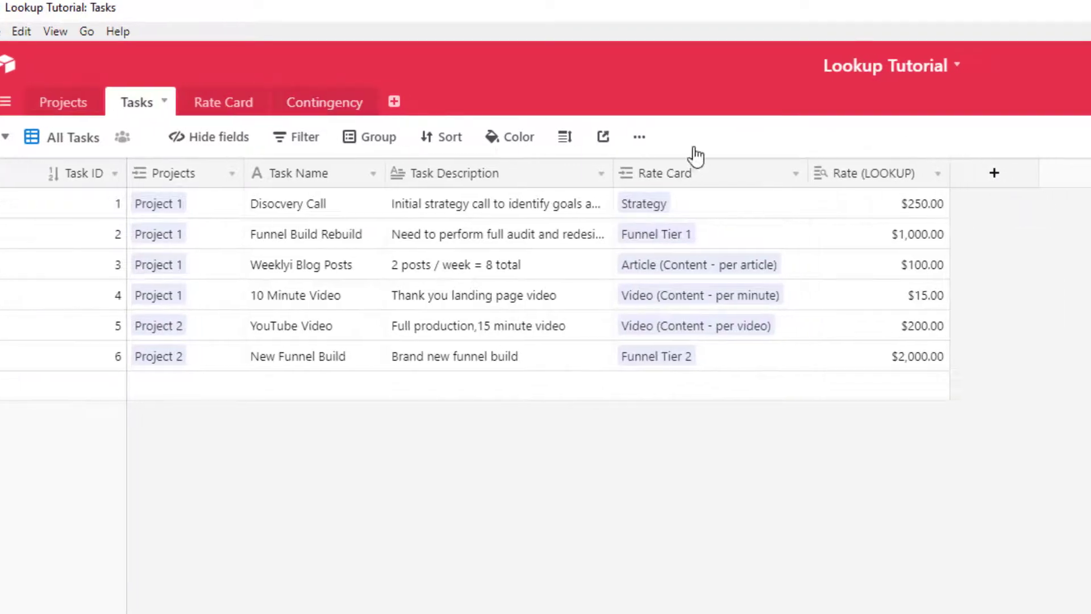
left_click(994, 173)
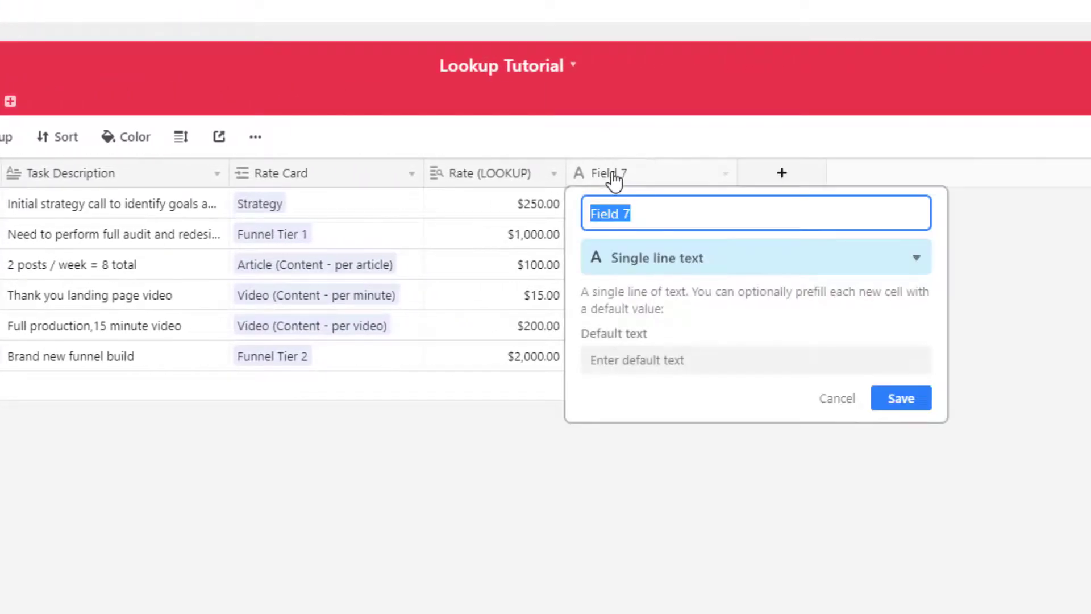
type("Confidence Level")
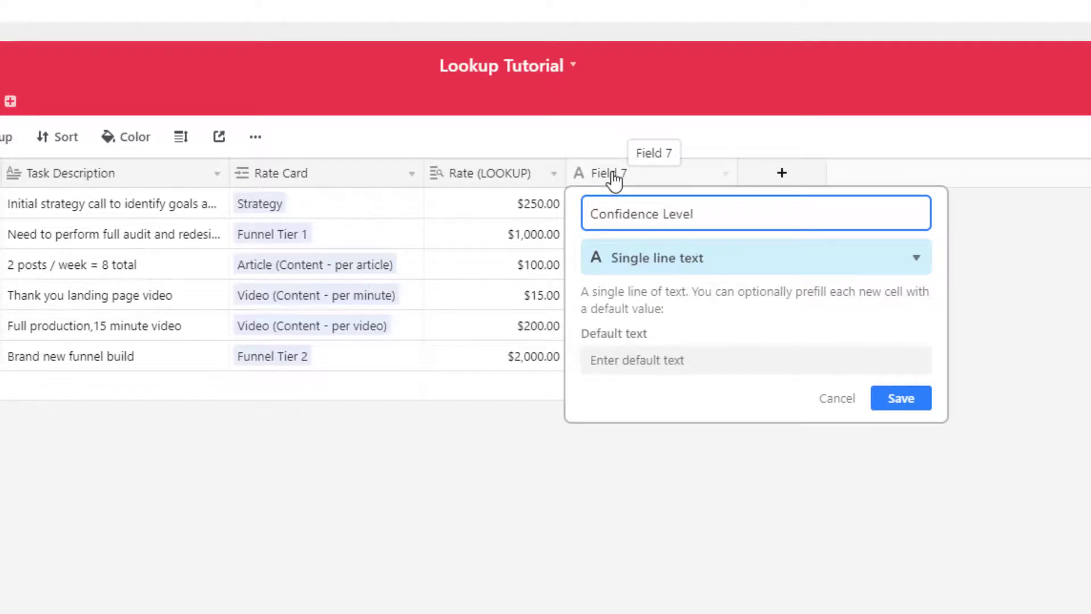
left_click(639, 257)
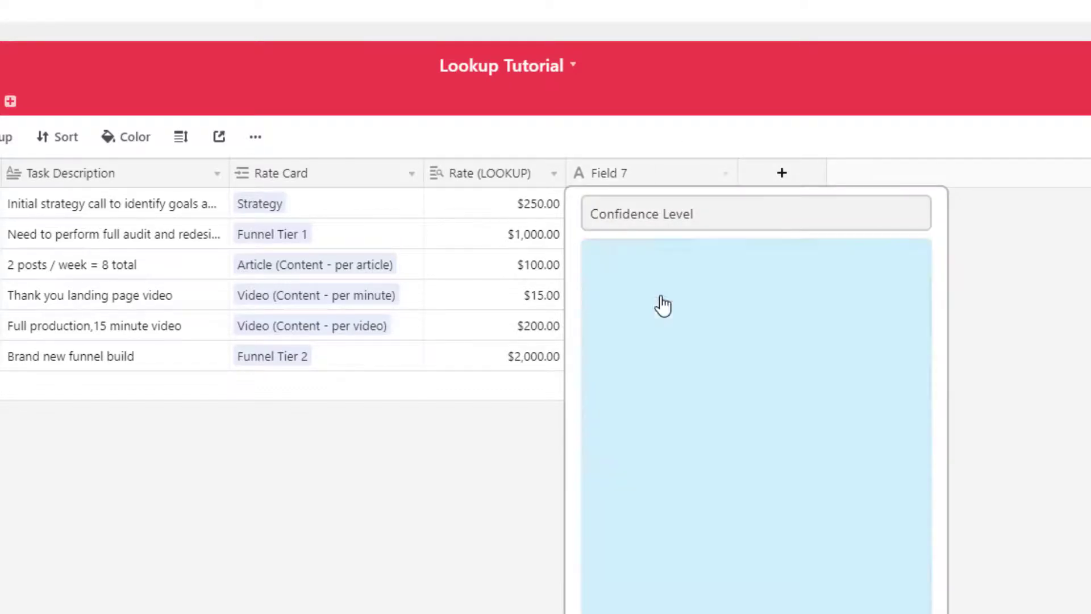
left_click(663, 306)
left_click(633, 402)
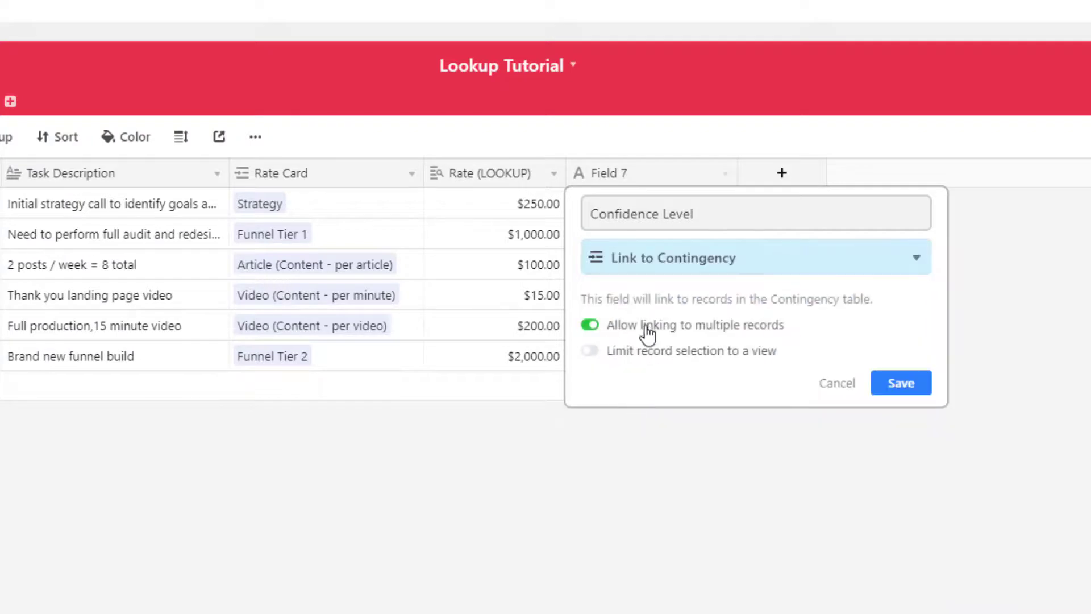
Step: Disallow linking to multiple records in the Confidence Level field, save it and skip adding lookup fields
left_click(591, 326)
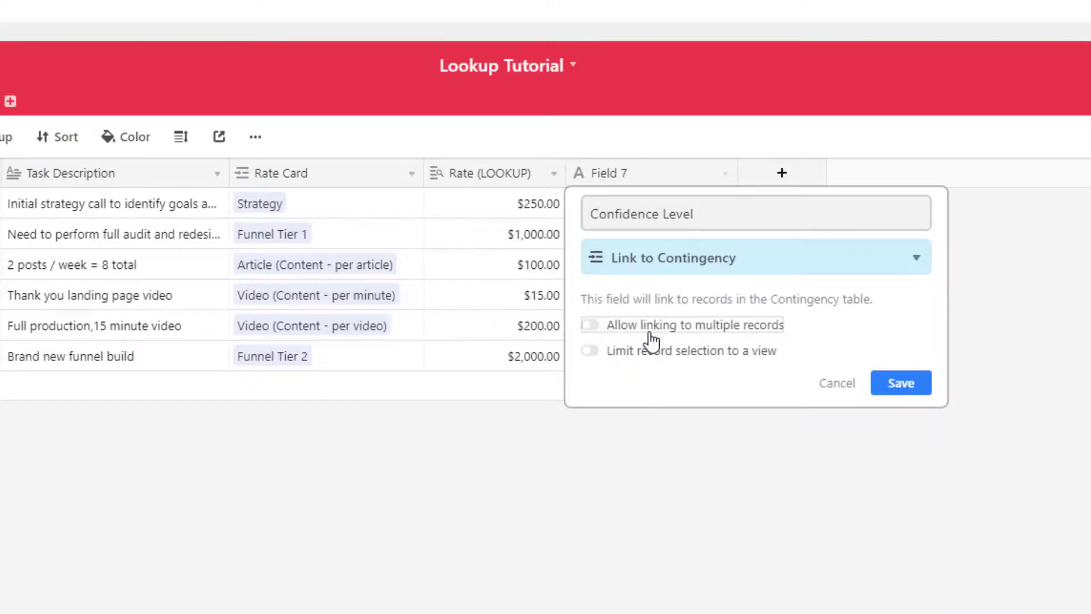
left_click(914, 386)
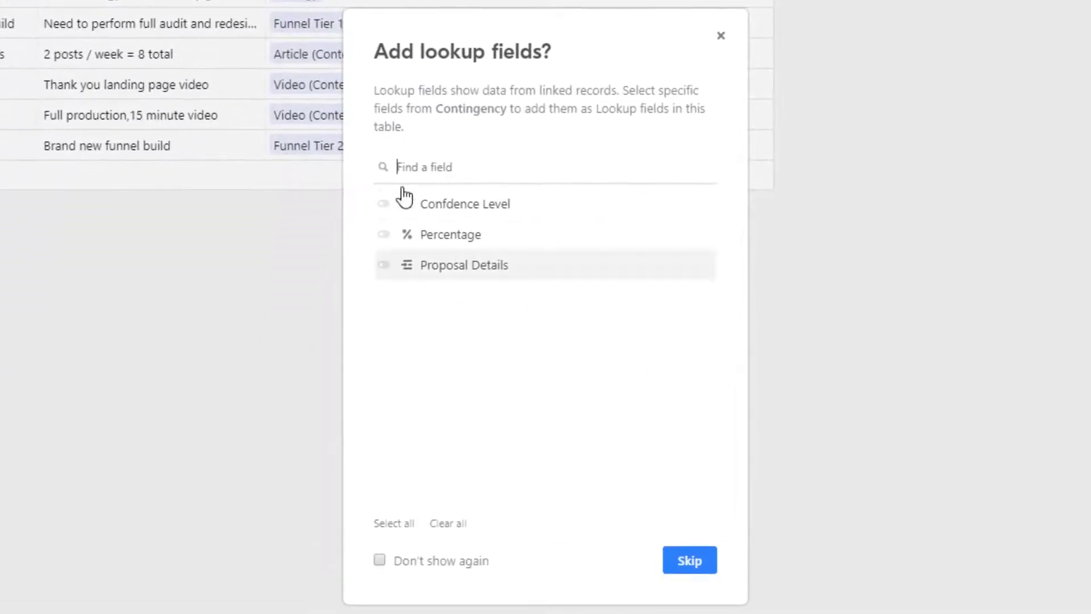
left_click(697, 566)
Step: Link the Confidence Level of the first three tasks to Medium, Low and Low, in that order
left_click(738, 159)
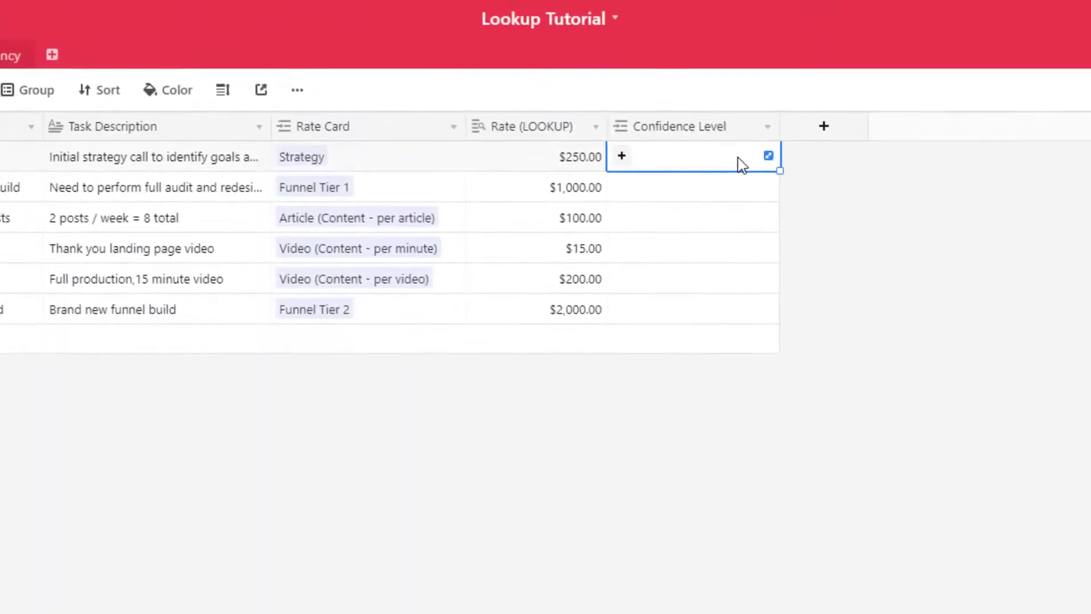
left_click(625, 205)
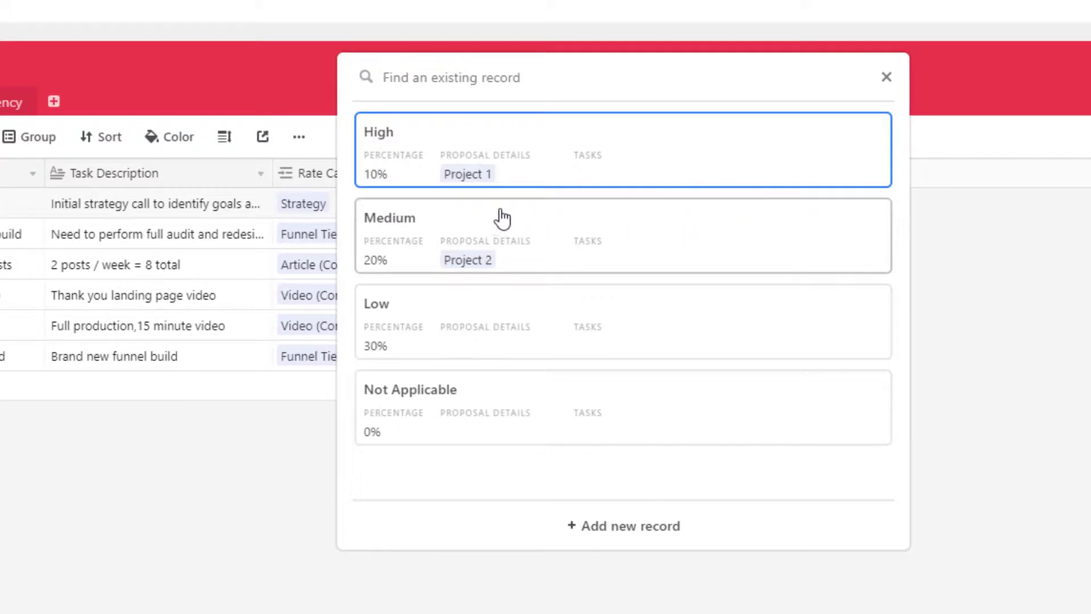
left_click(416, 236)
left_click(659, 243)
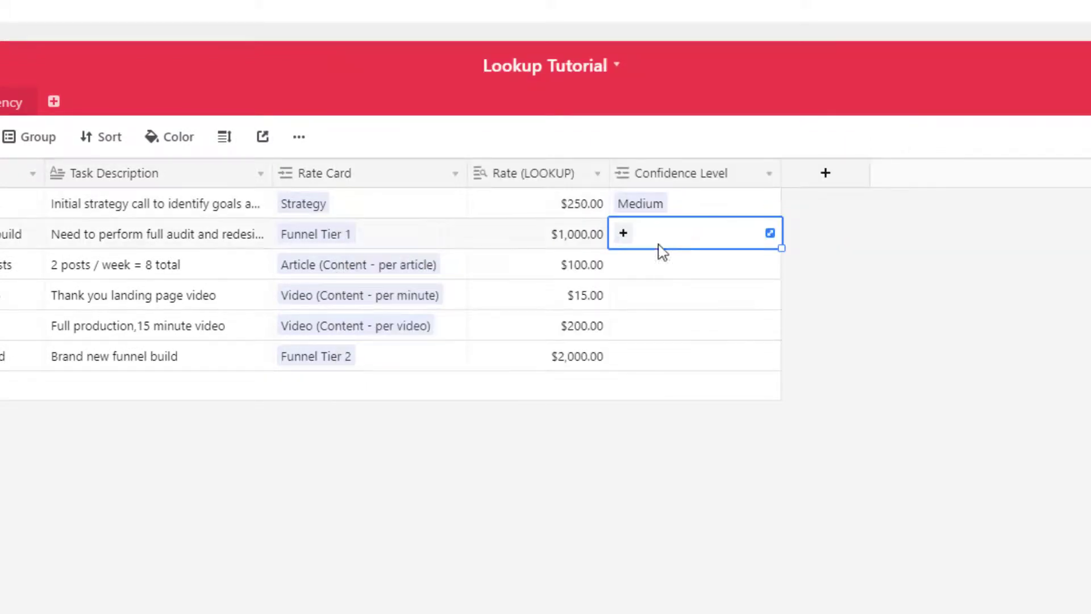
left_click(628, 233)
left_click(403, 312)
left_click(669, 268)
left_click(625, 276)
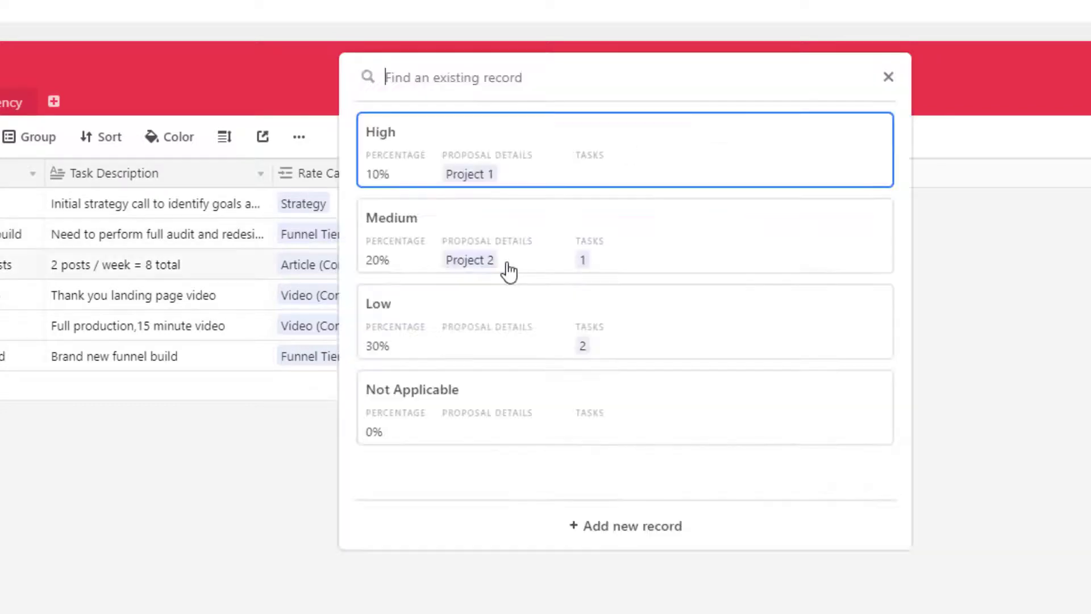
left_click(407, 304)
Step: Link the Confidence Level of the last three tasks to High, Medium and High, and narrow the Confidence Level column slightly
left_click(641, 291)
left_click(624, 294)
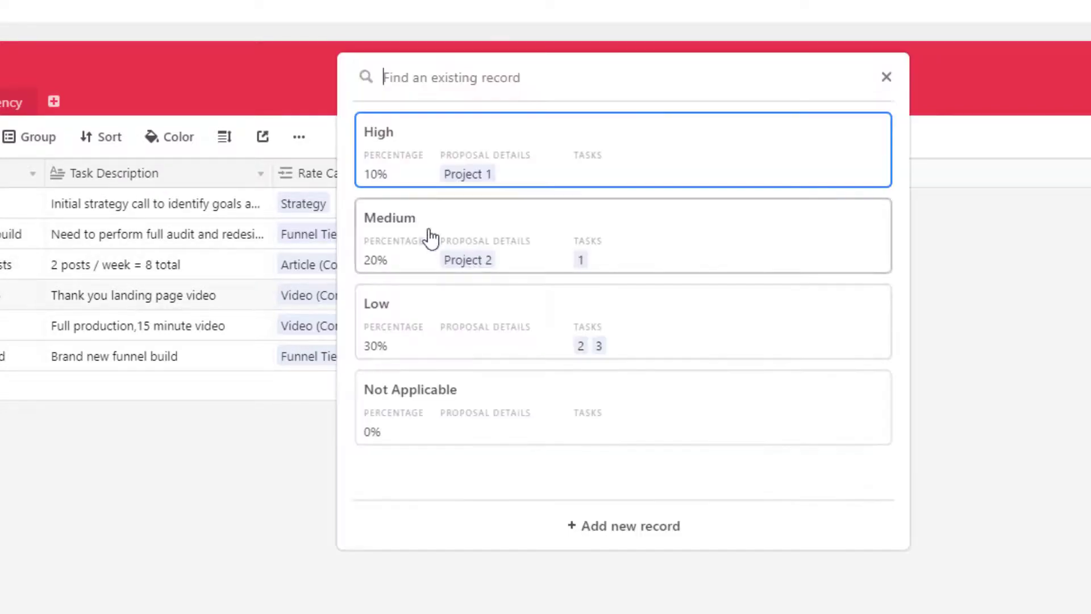
left_click(432, 168)
left_click(704, 334)
left_click(623, 326)
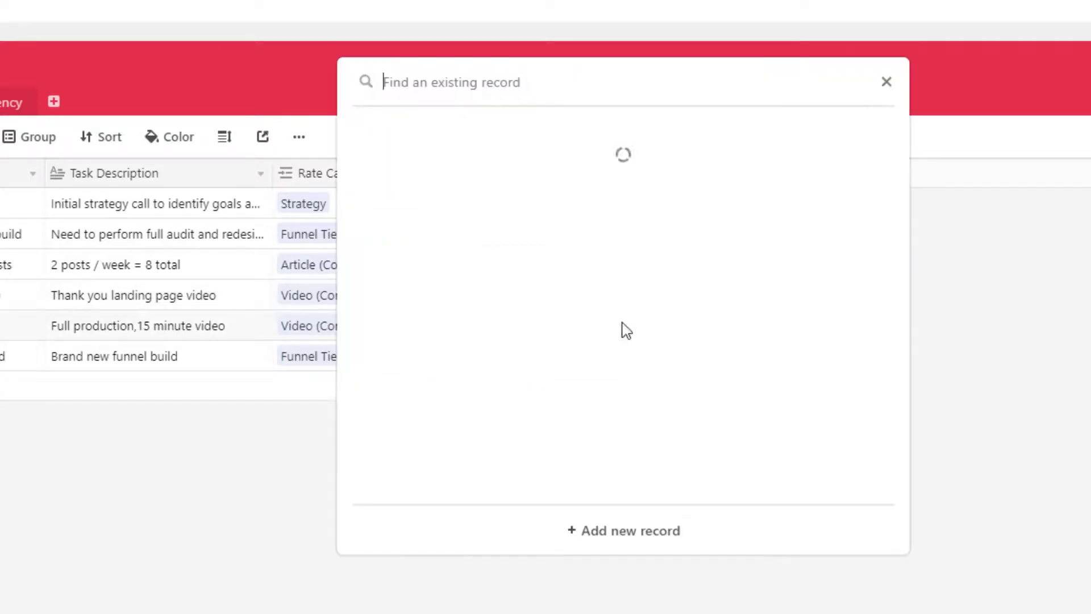
left_click(441, 261)
left_click(686, 352)
left_click(624, 352)
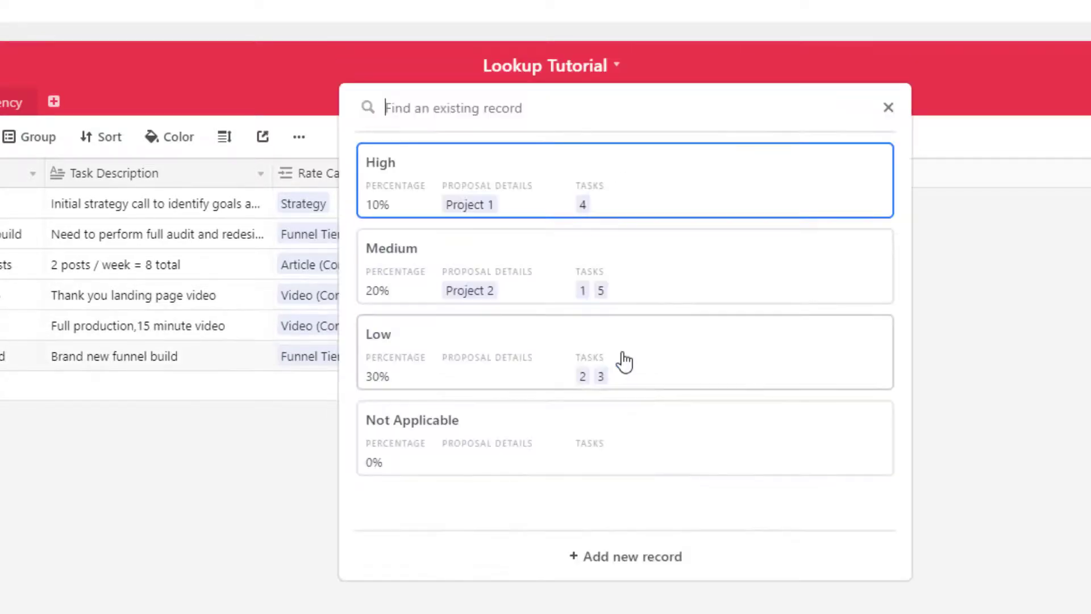
left_click(462, 204)
left_click(891, 292)
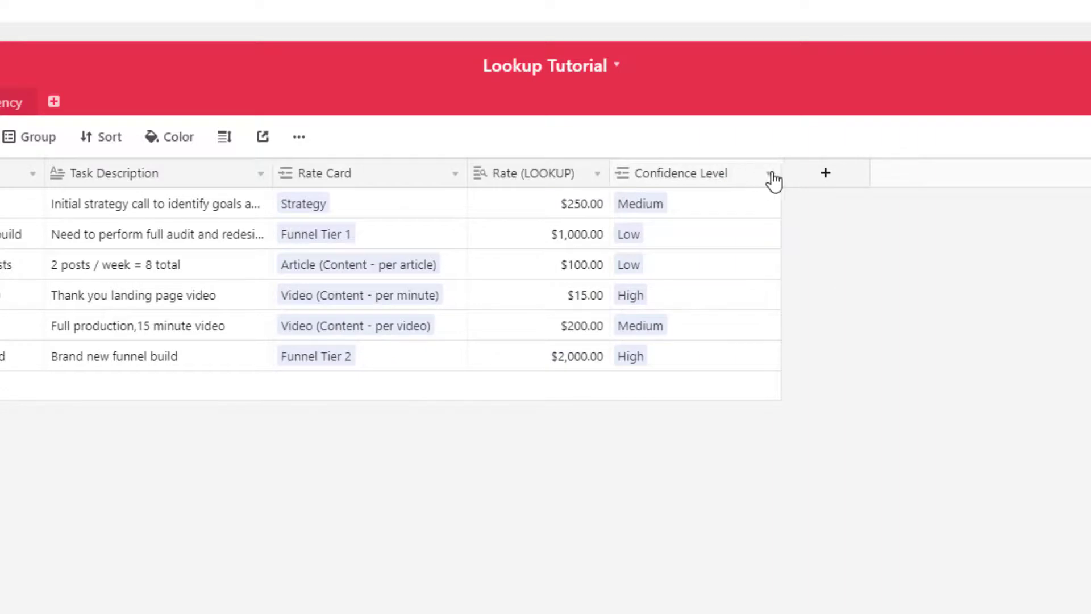
left_click_drag(779, 174, 755, 171)
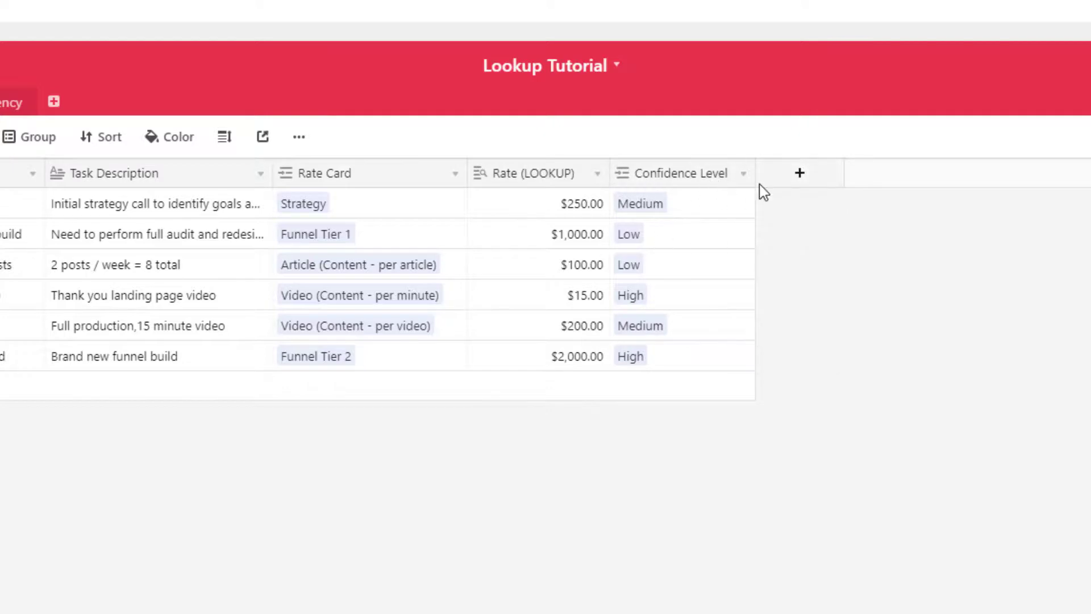
Step: Add a Lookup field named "Contingency (LOOKUP)" to the Tasks table
left_click(799, 173)
type("Contingency")
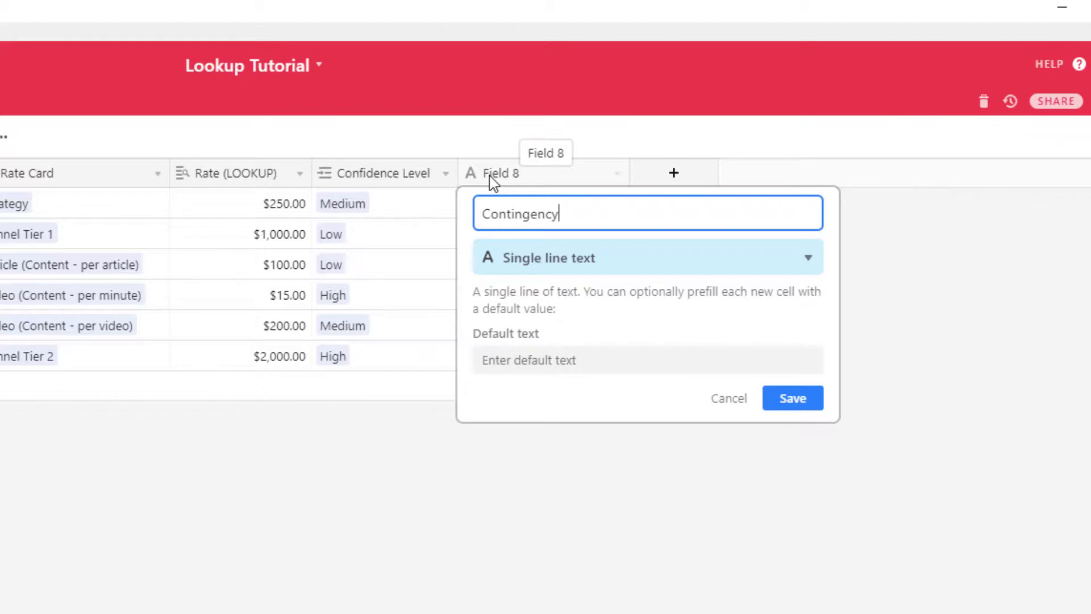
left_click(522, 263)
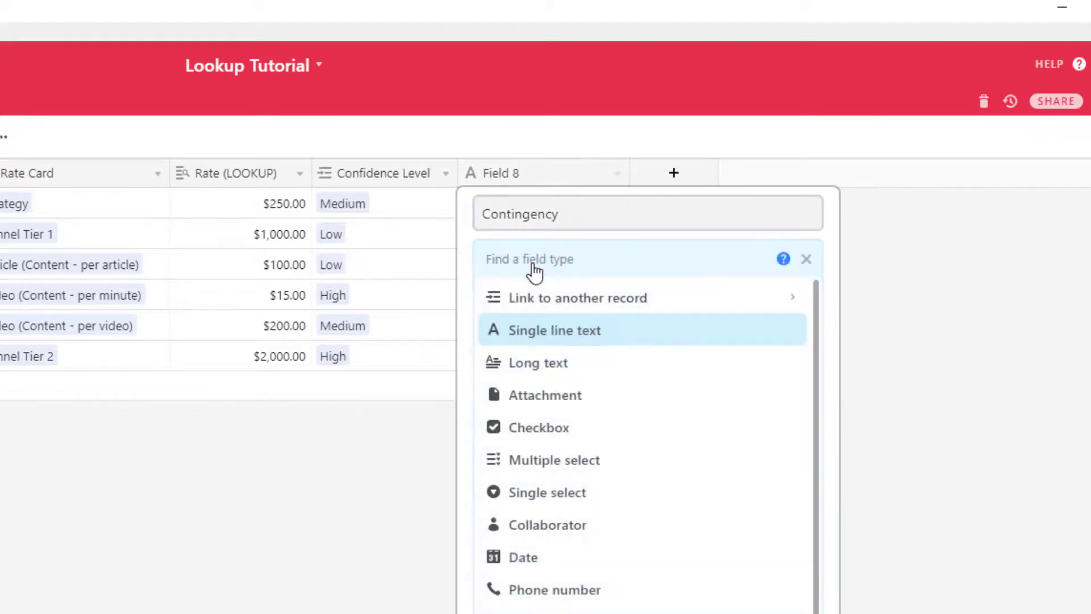
type("look")
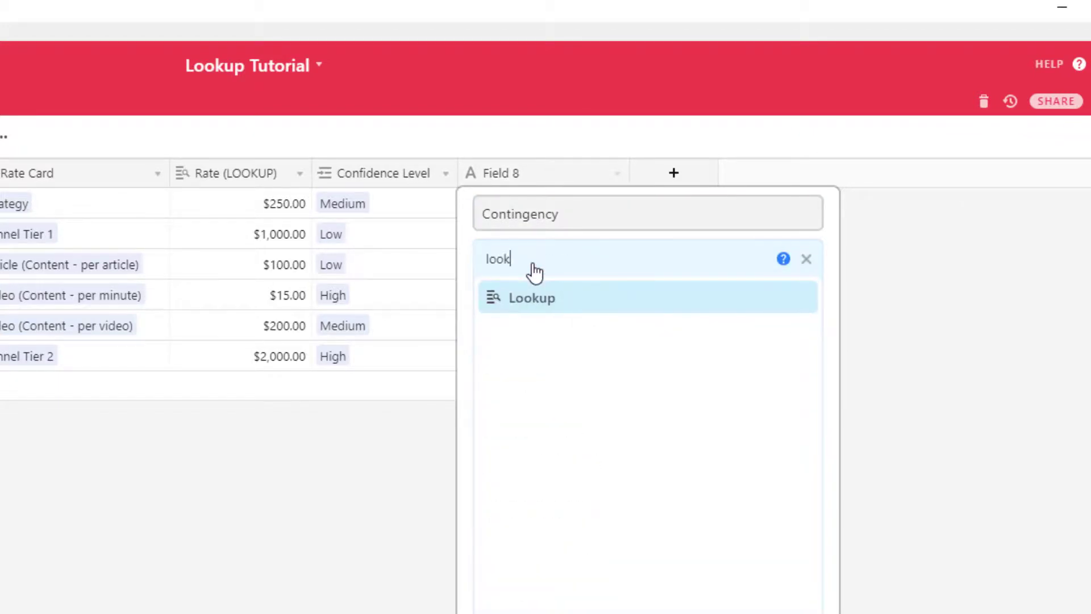
left_click(626, 309)
left_click(661, 219)
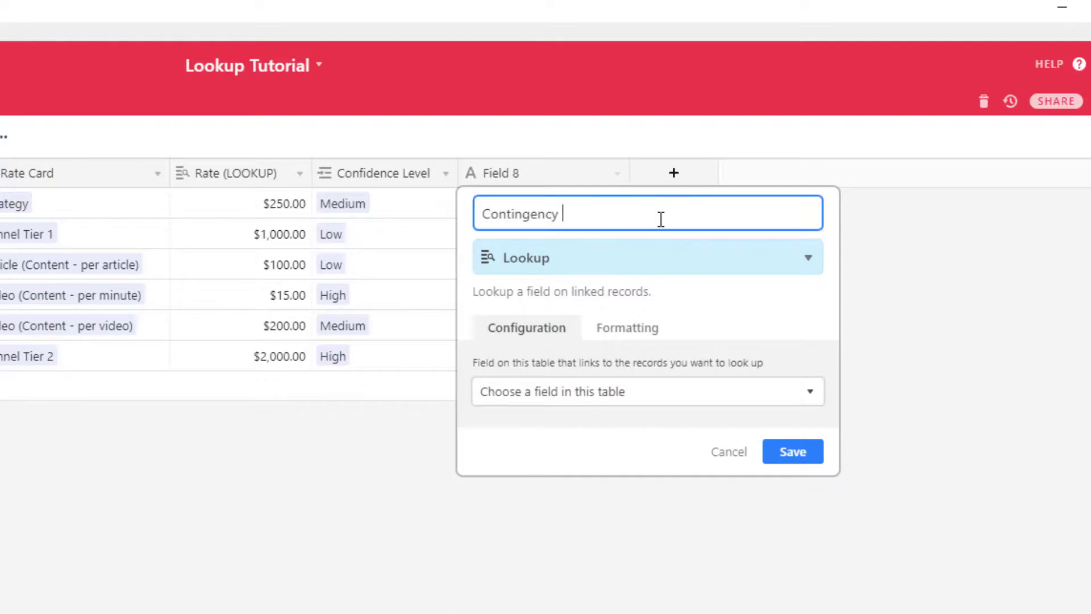
type("(LOOKUP)")
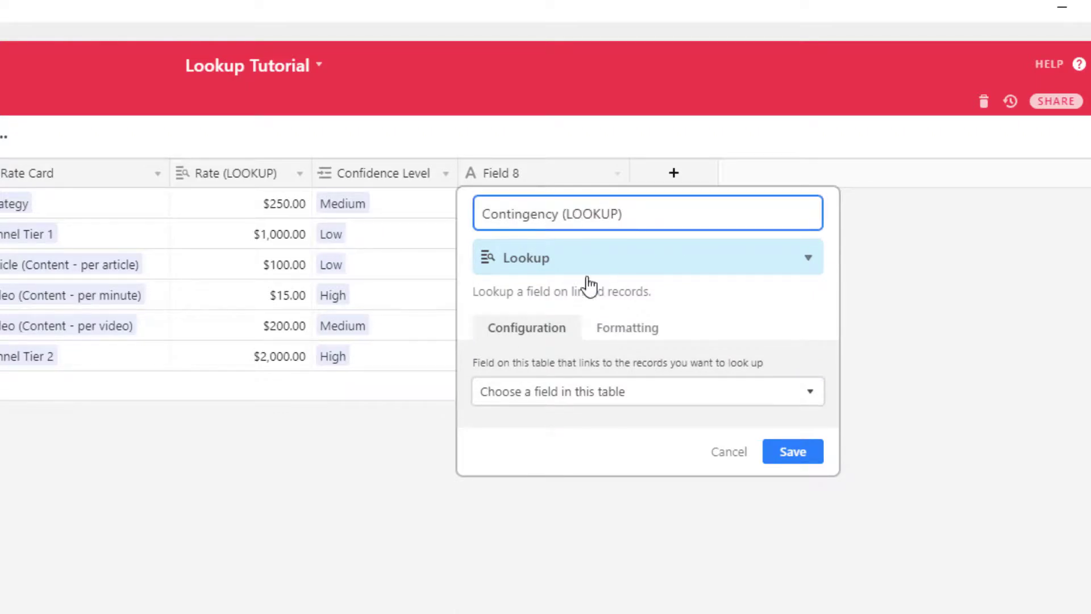
Step: Set Contingency (LOOKUP) to look up Percentage from the Contingency table through the Confidence Level link, and save the field
left_click(527, 397)
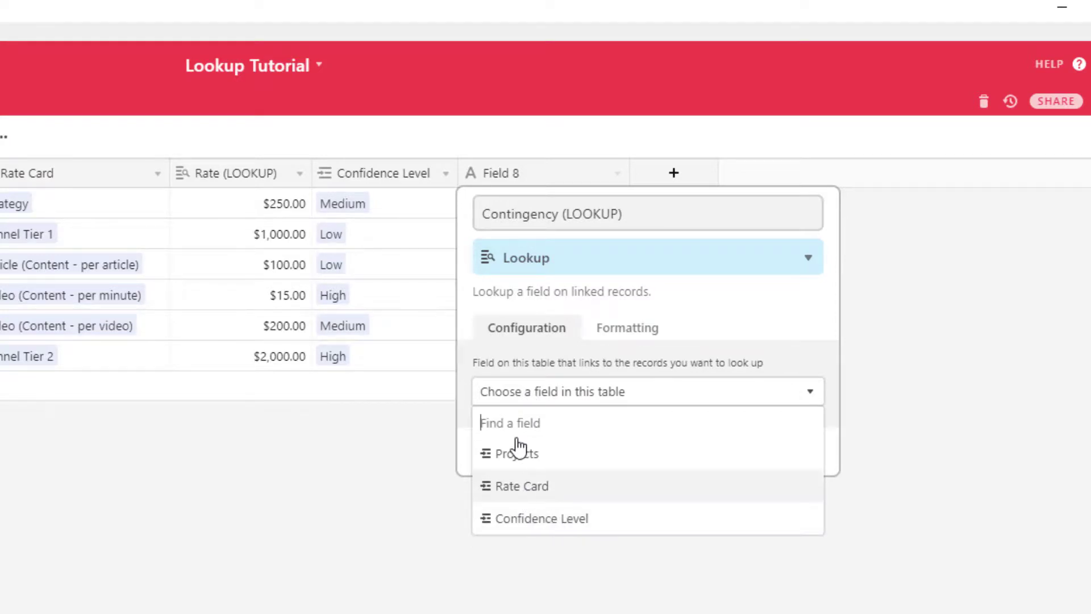
left_click(542, 518)
left_click(546, 449)
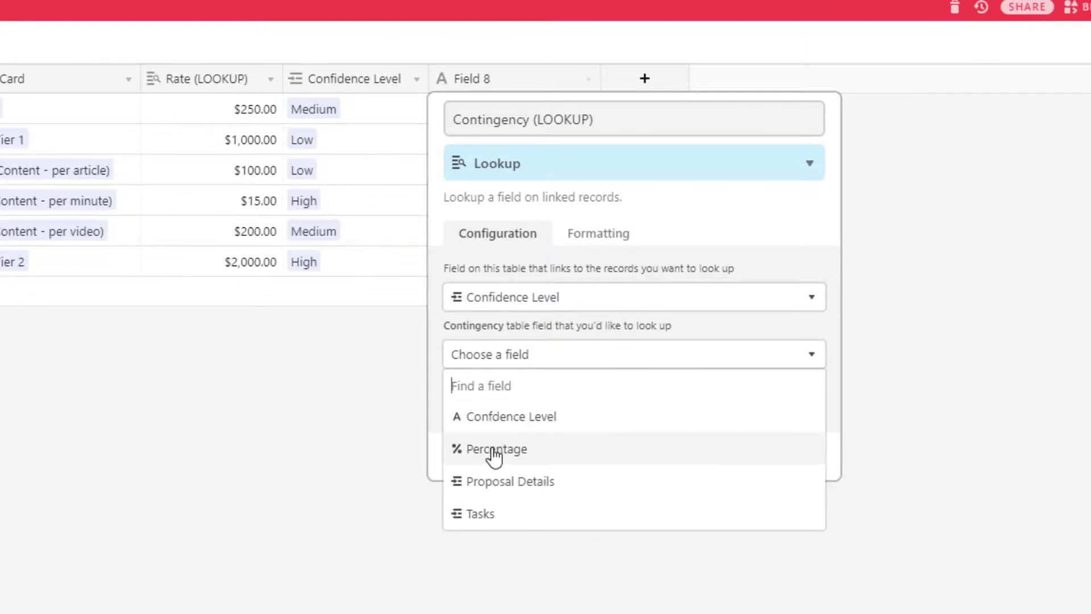
left_click(495, 452)
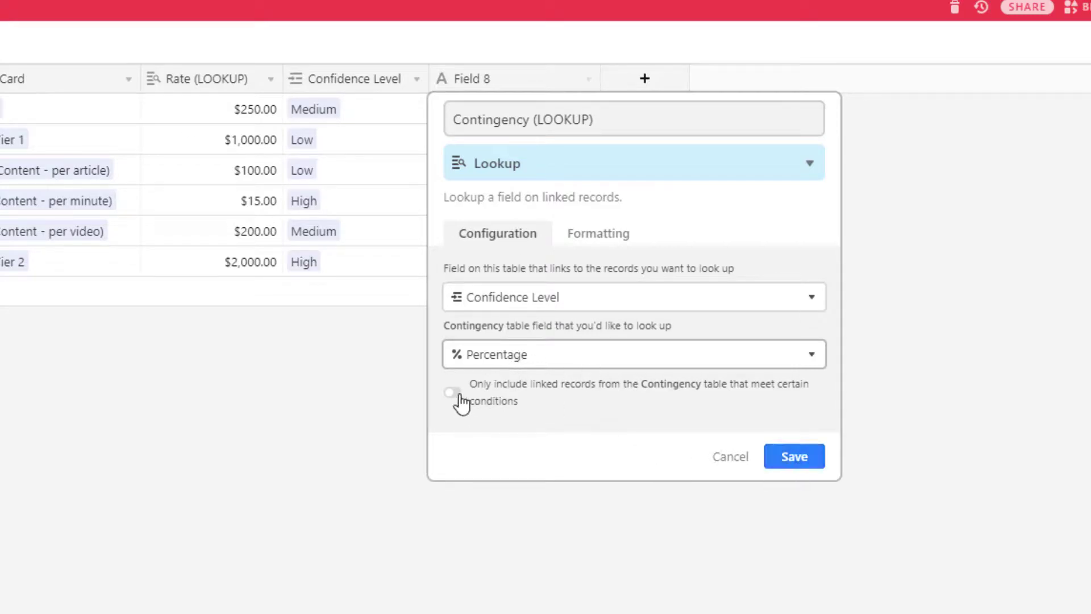
left_click(796, 458)
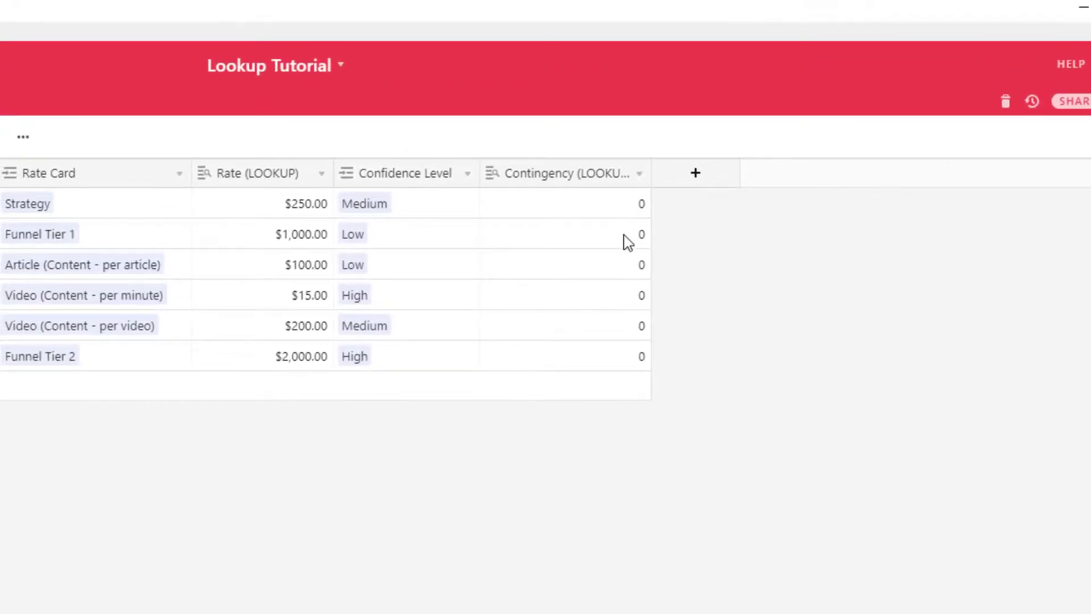
Step: Format the Contingency (LOOKUP) field as Percent, save it, and widen its column to fit the full field name
double_click(551, 177)
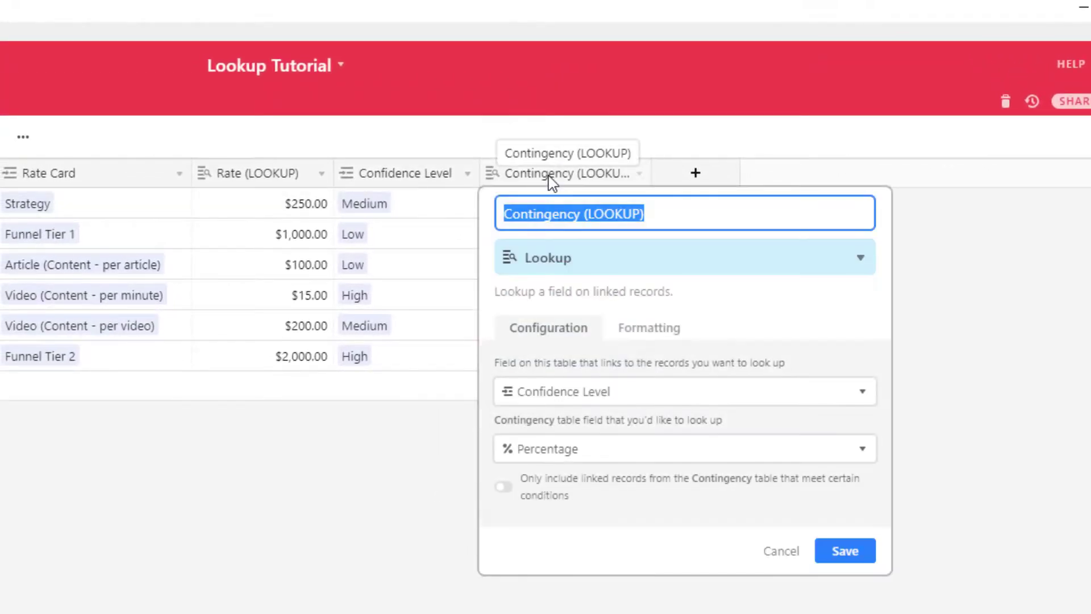
left_click(654, 330)
left_click(575, 392)
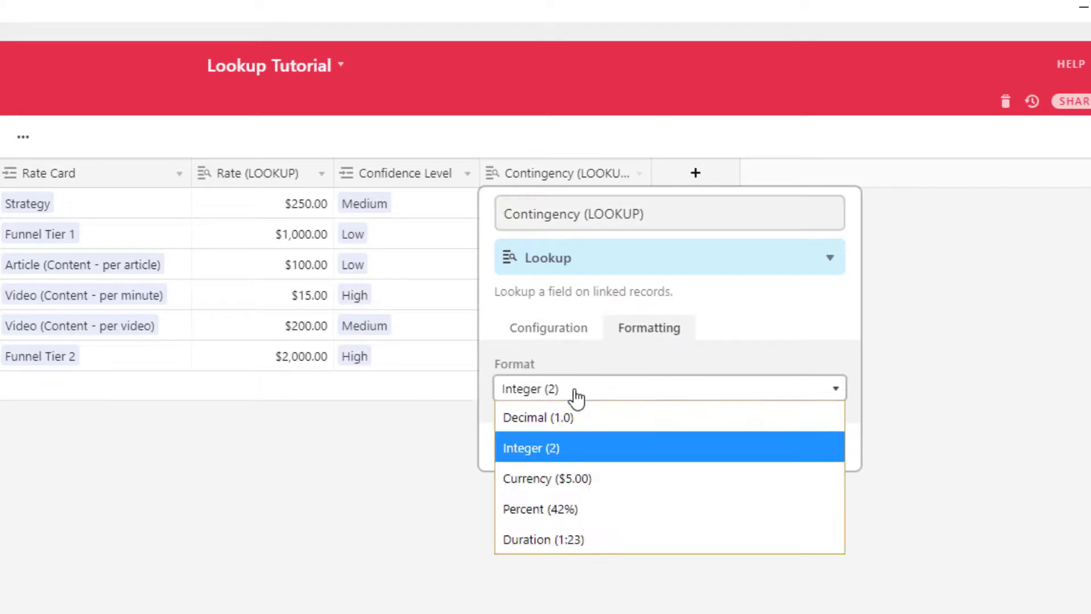
left_click(561, 509)
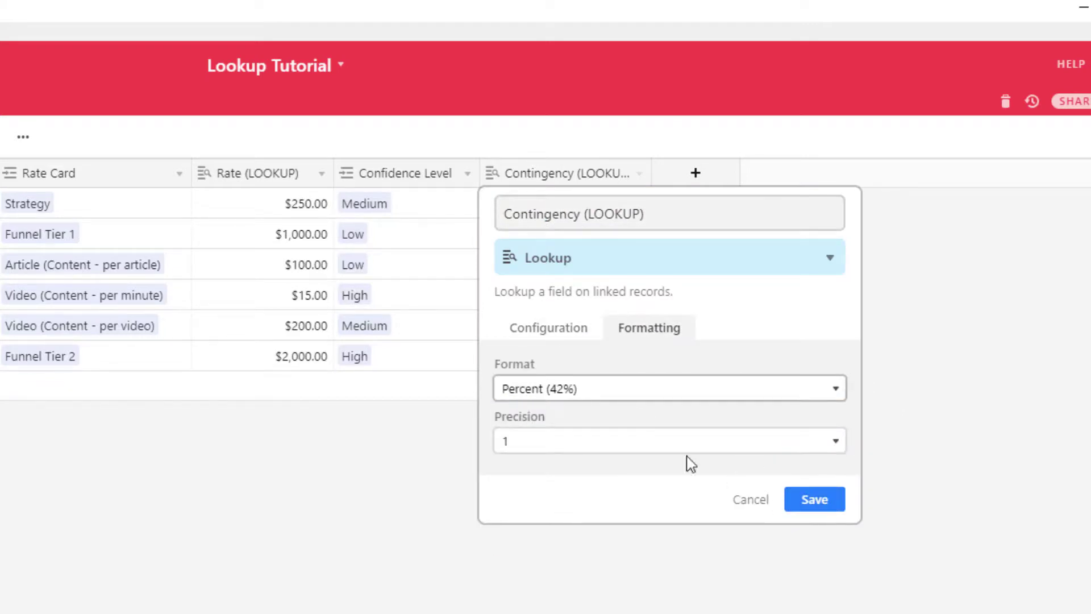
left_click(818, 500)
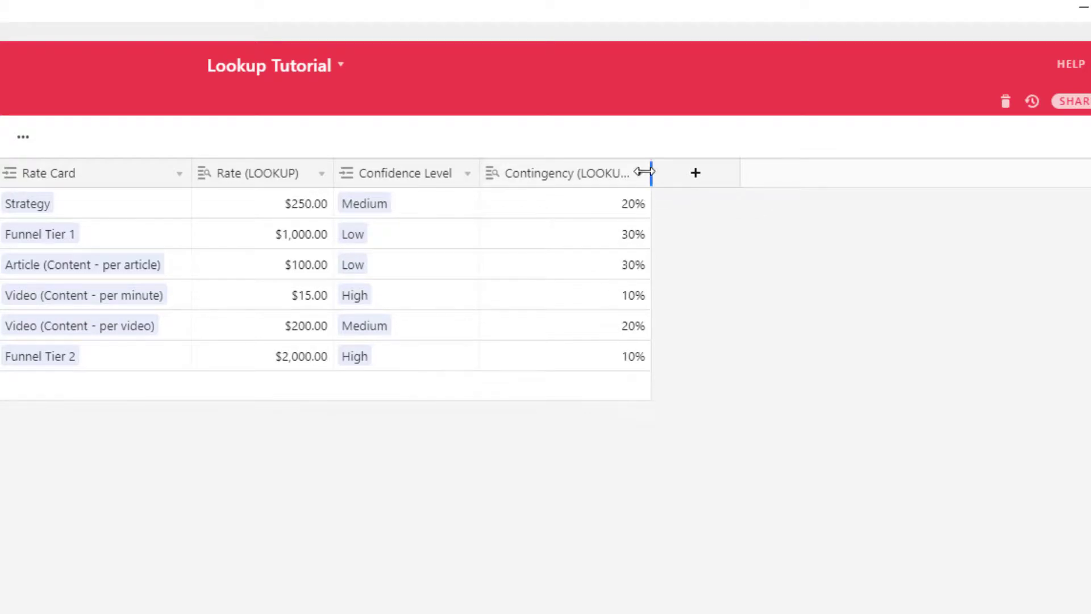
left_click_drag(645, 171, 661, 171)
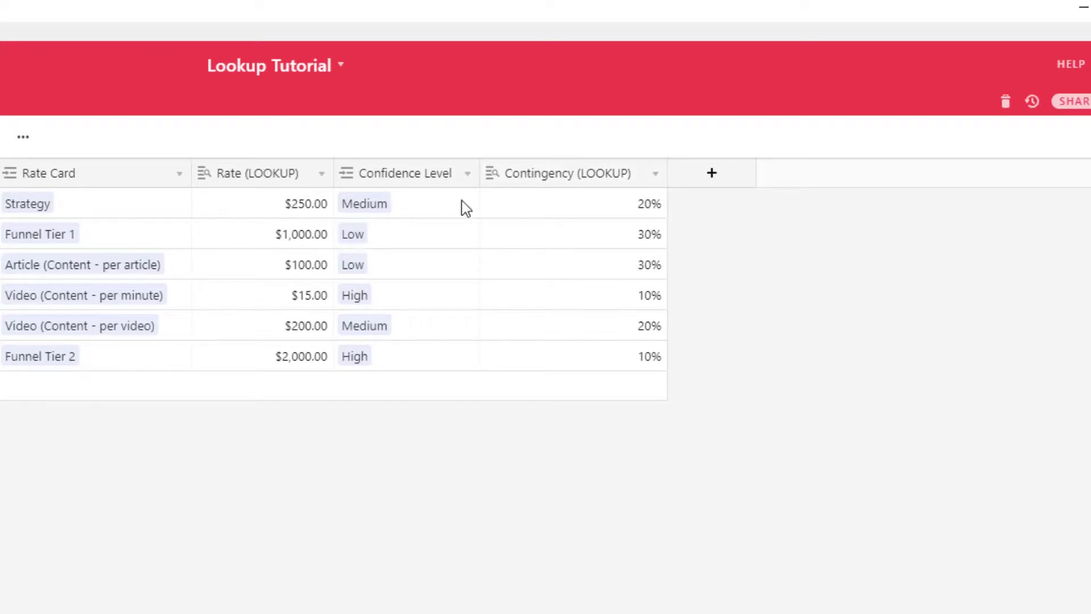
Step: Add a field named "Total Cost" to the Tasks table with the Formula type
left_click(712, 173)
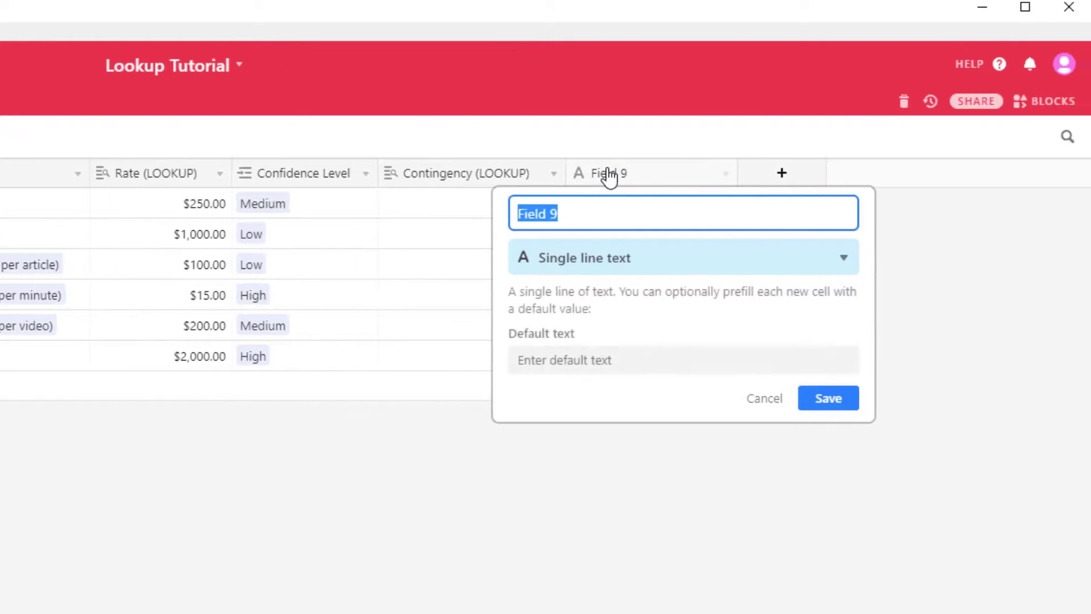
type("Total Cost")
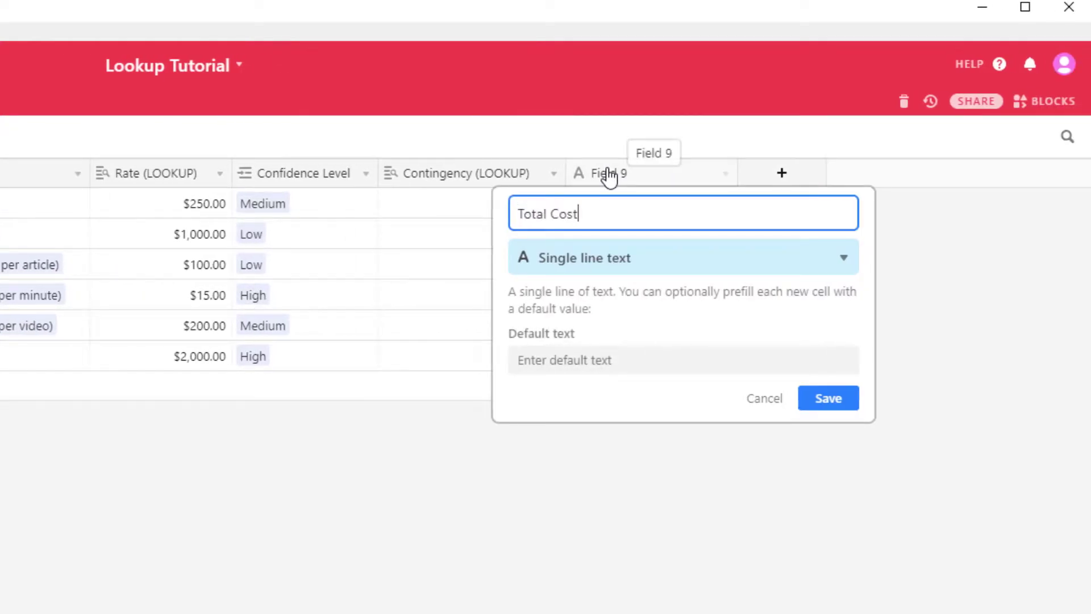
left_click(578, 263)
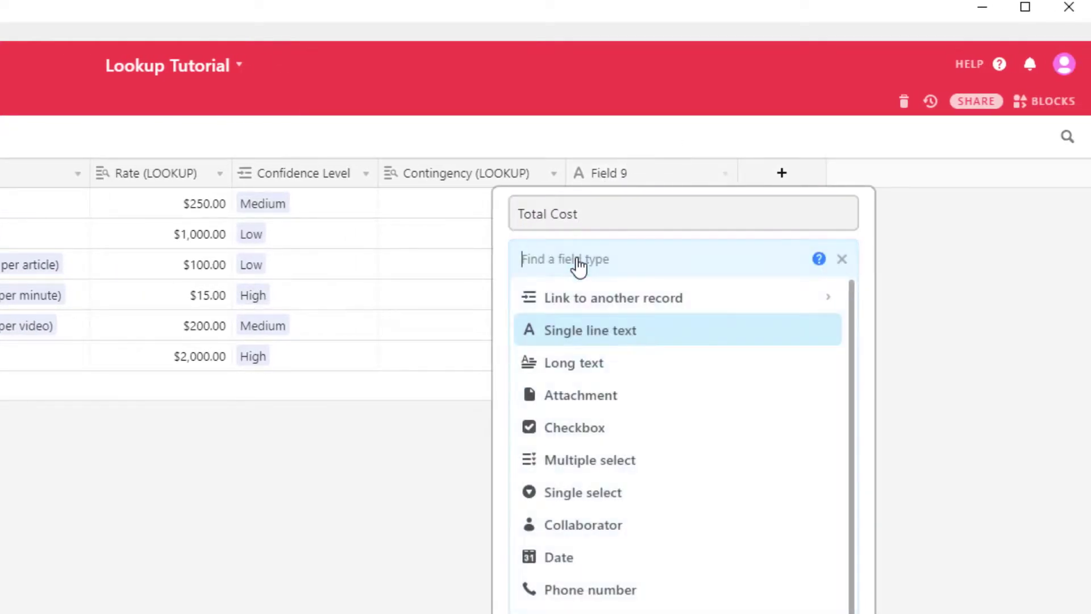
type("f")
left_click(537, 299)
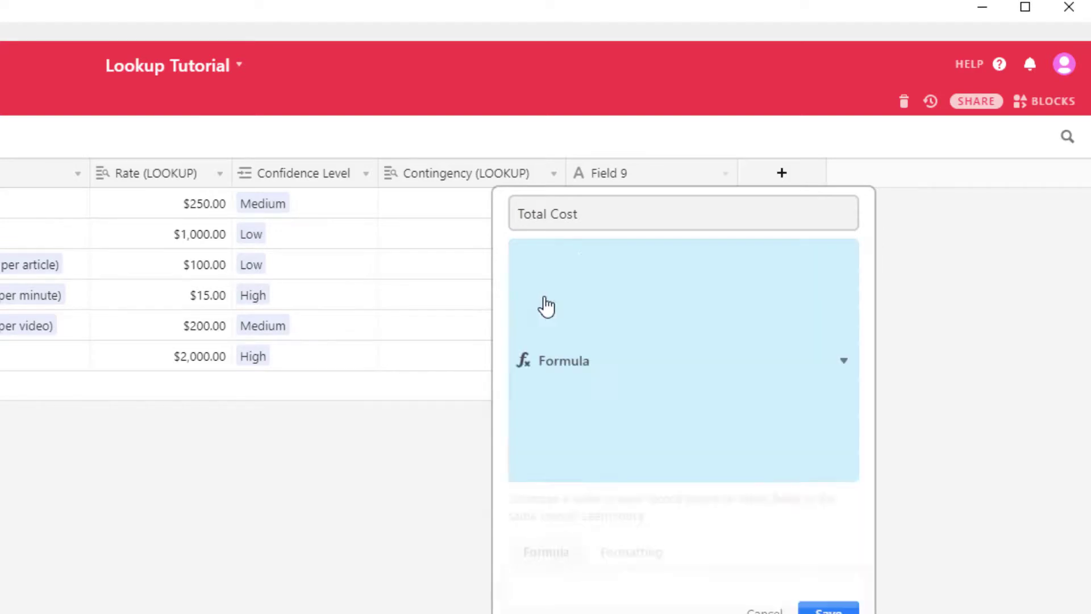
Step: Enter the Total Cost formula as {Rate (LOOKUP)}*(1+{Contingency (LOOKUP)}, picking both lookup fields from the field suggestions
left_click(558, 384)
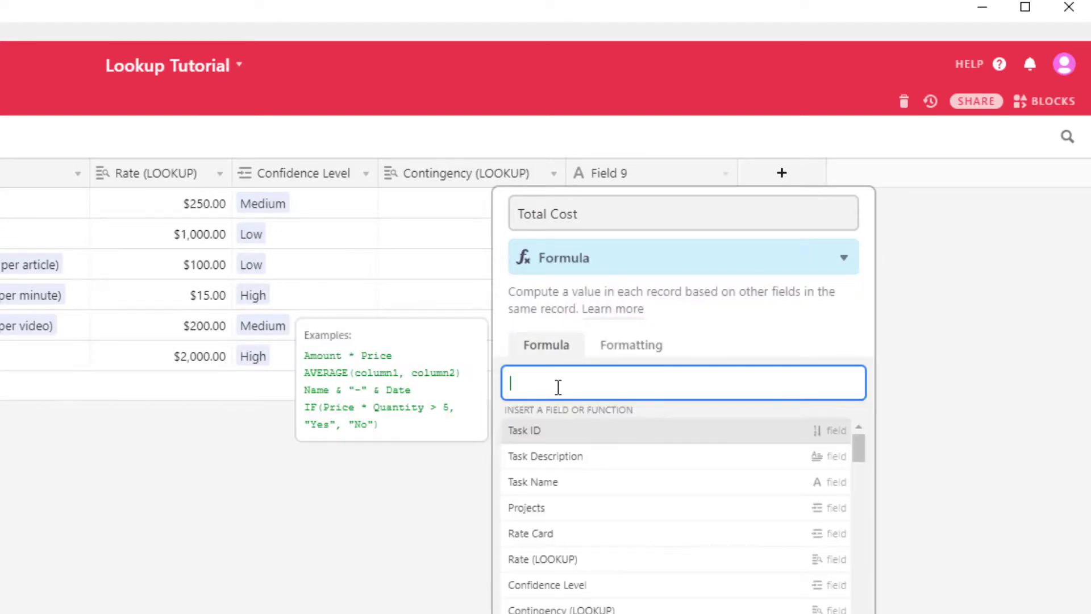
type("rate")
left_click(530, 461)
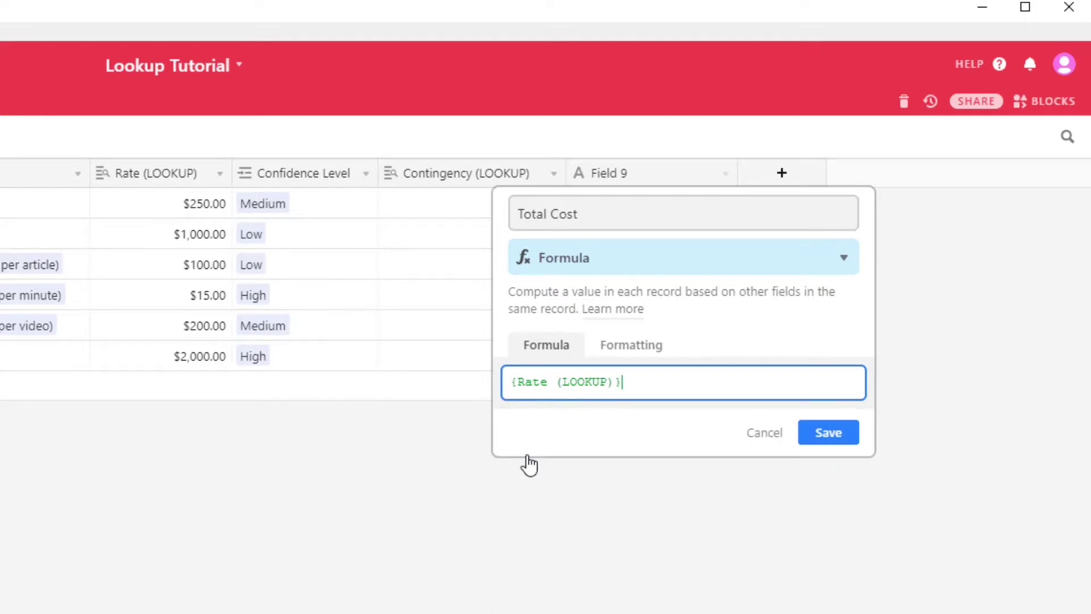
type("*")
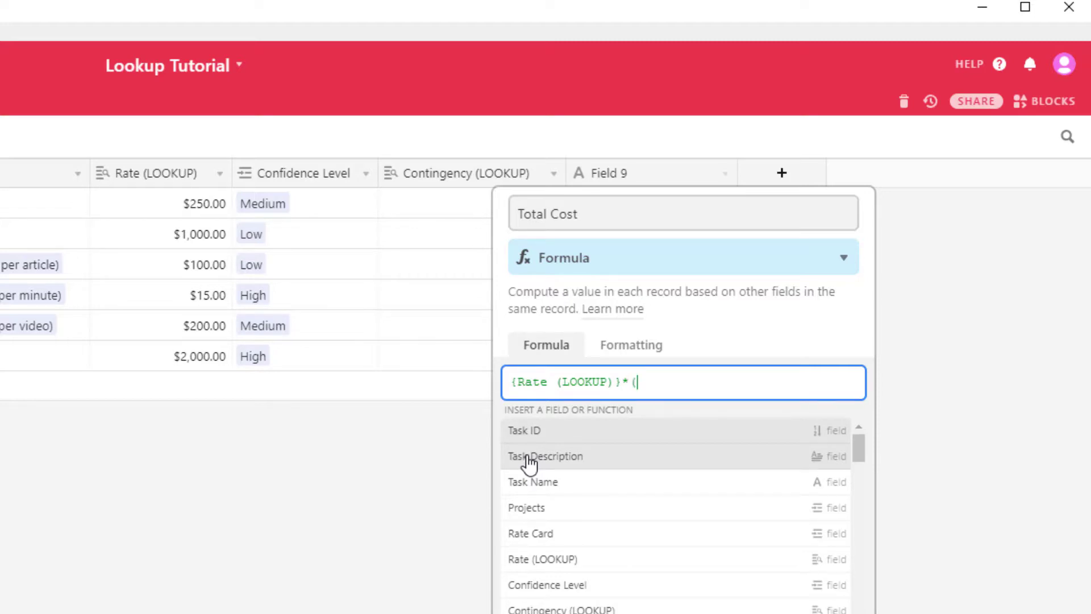
type("1")
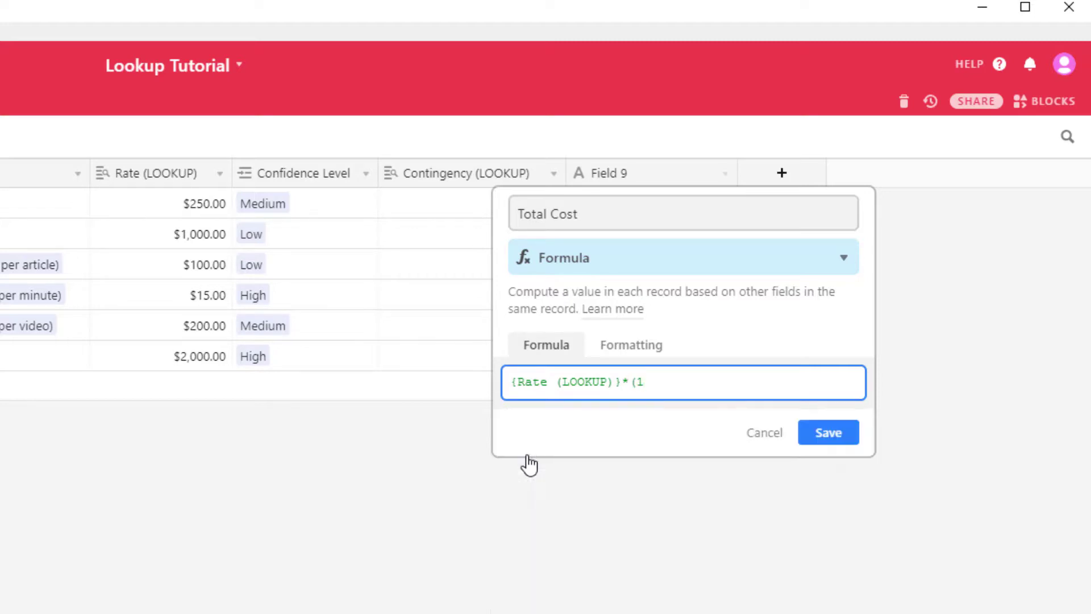
type("+")
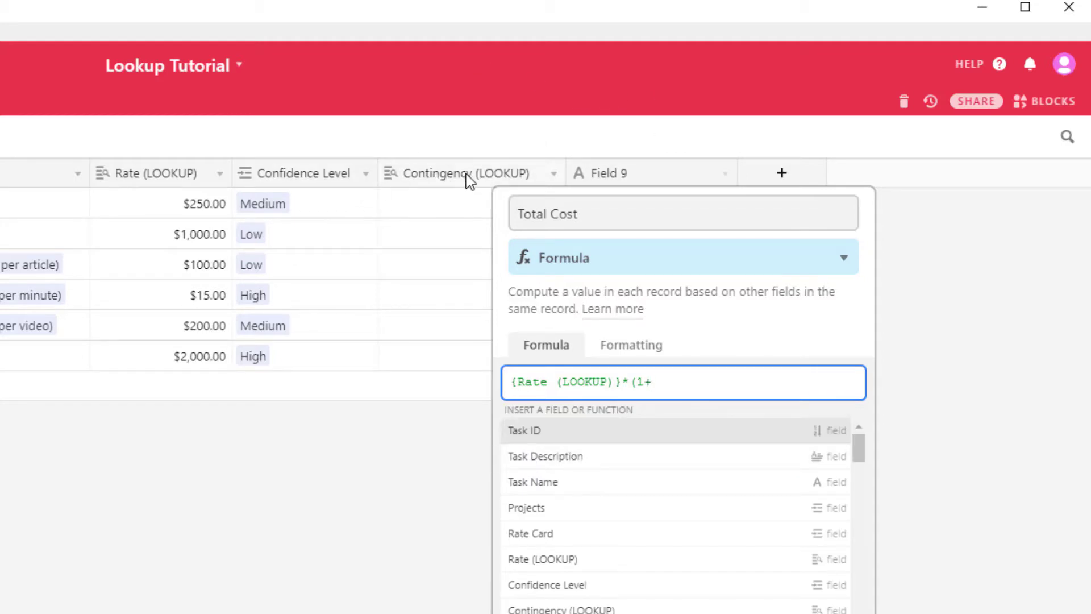
type("con")
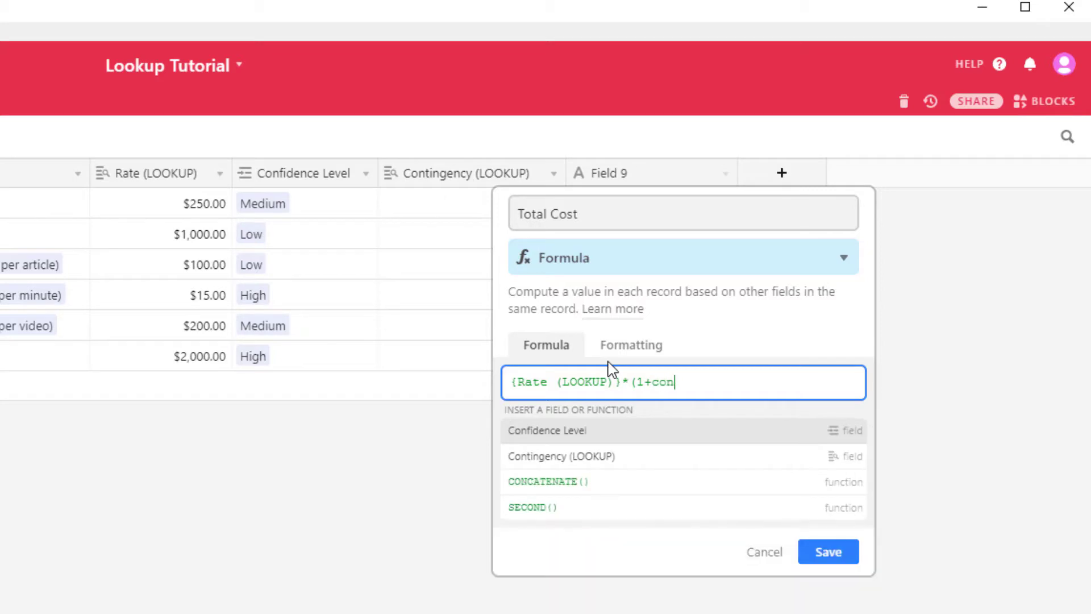
left_click(584, 456)
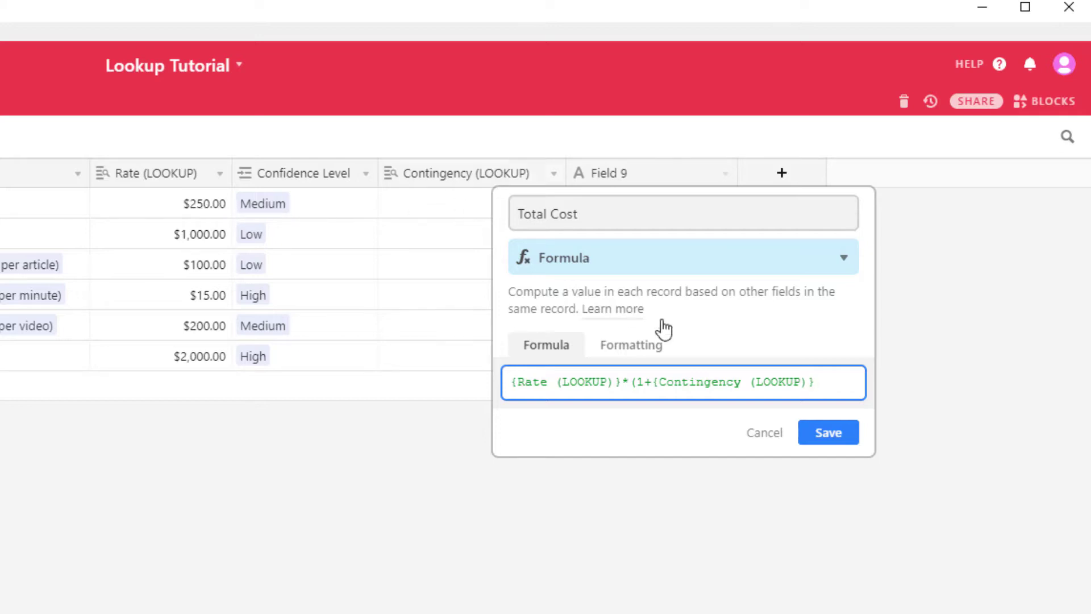
Step: Complete the Total Cost formula with a closing parenthesis after {Contingency (LOOKUP)} and save the field
left_click(639, 364)
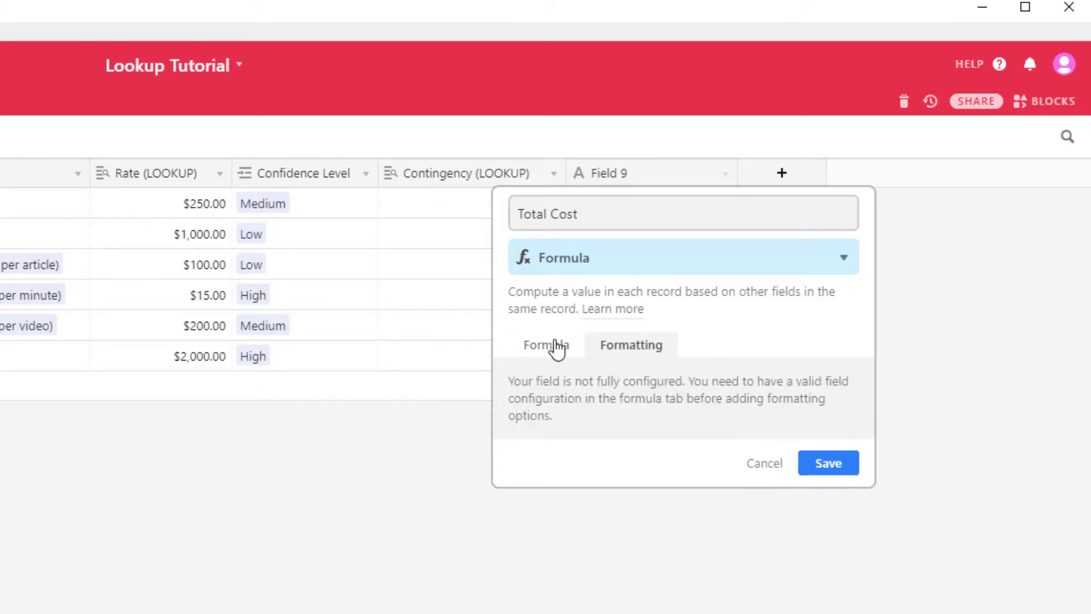
left_click(554, 348)
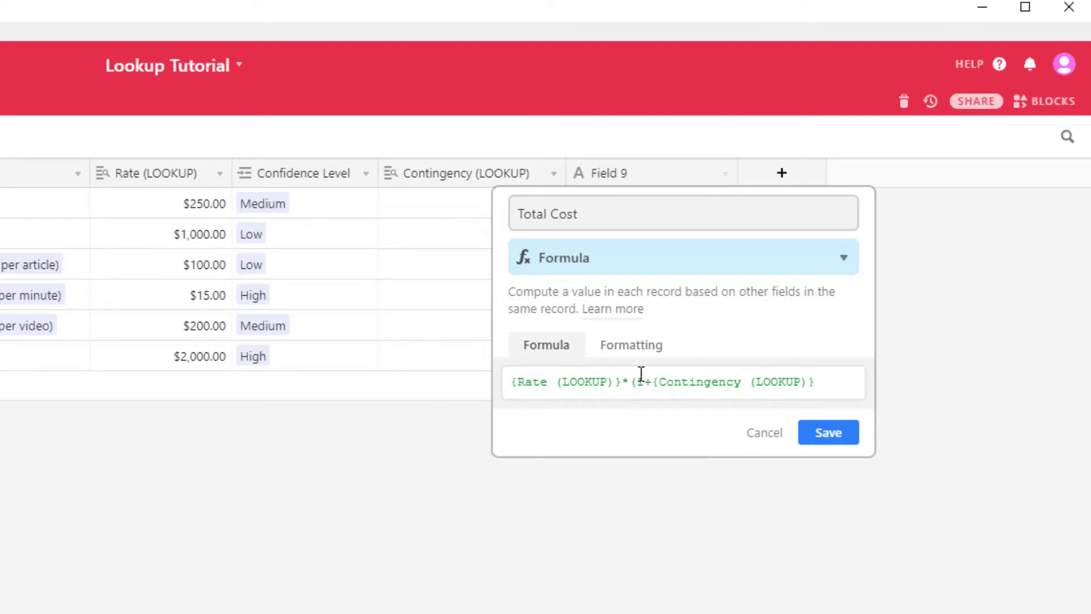
left_click(829, 446)
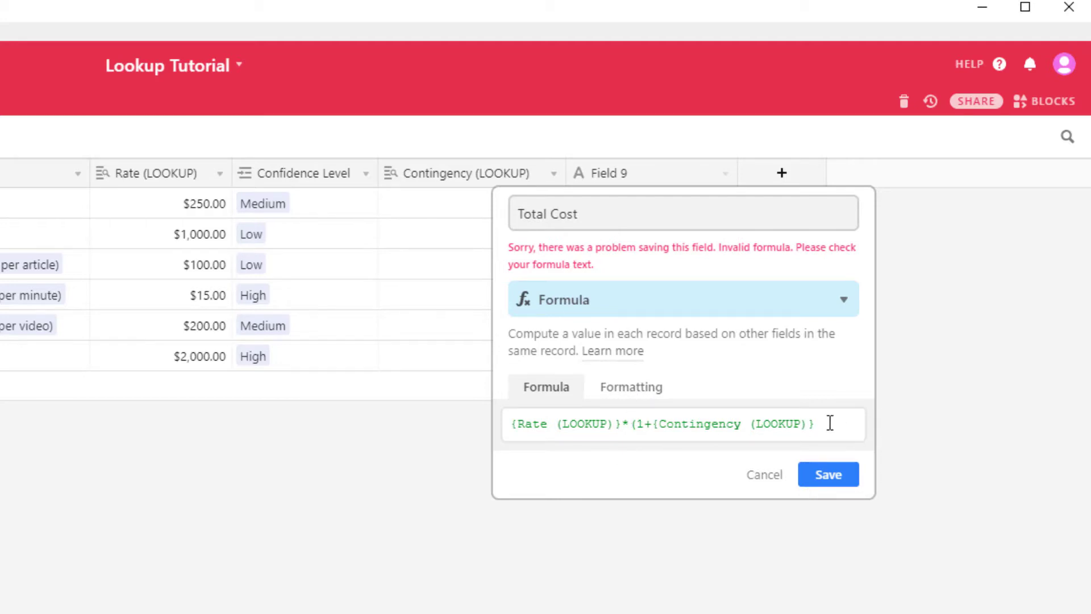
left_click(825, 423)
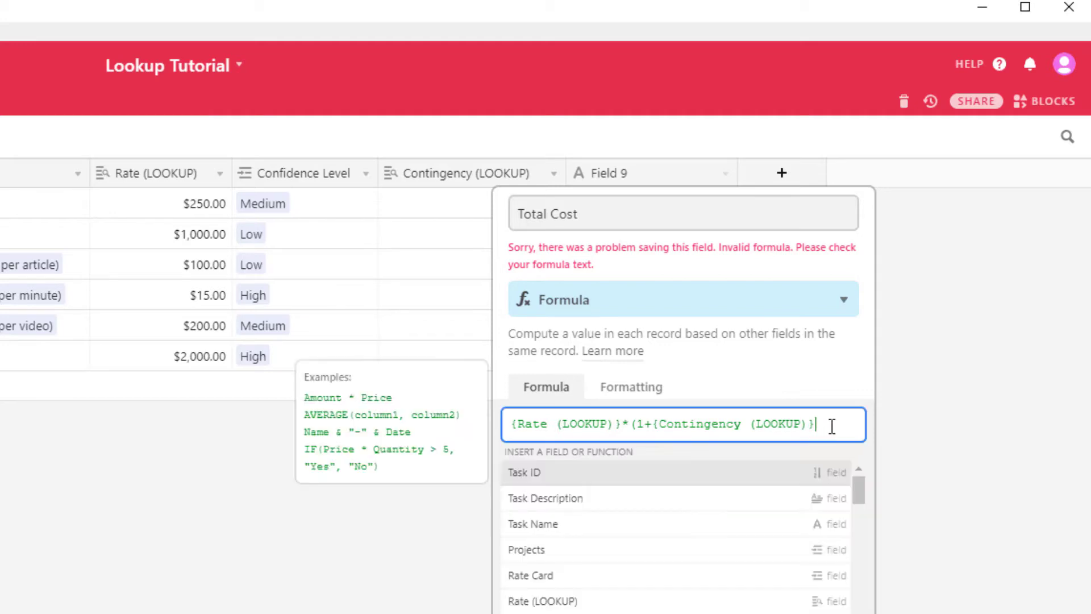
type(")")
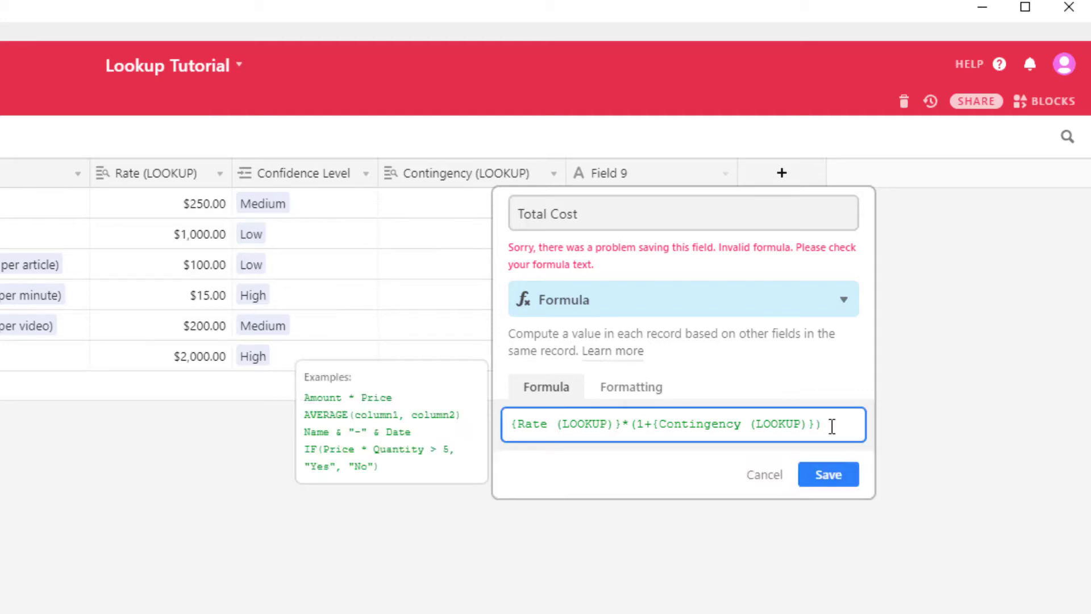
left_click(813, 475)
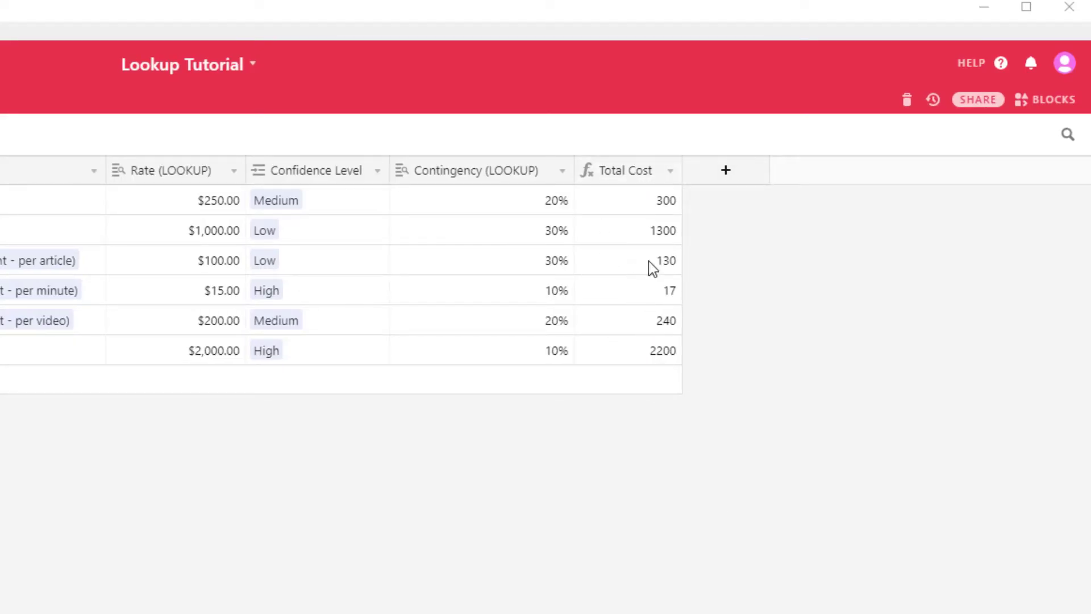
Step: Format the Total Cost field as Currency with $1.00 precision and the $ symbol, and save it
double_click(622, 174)
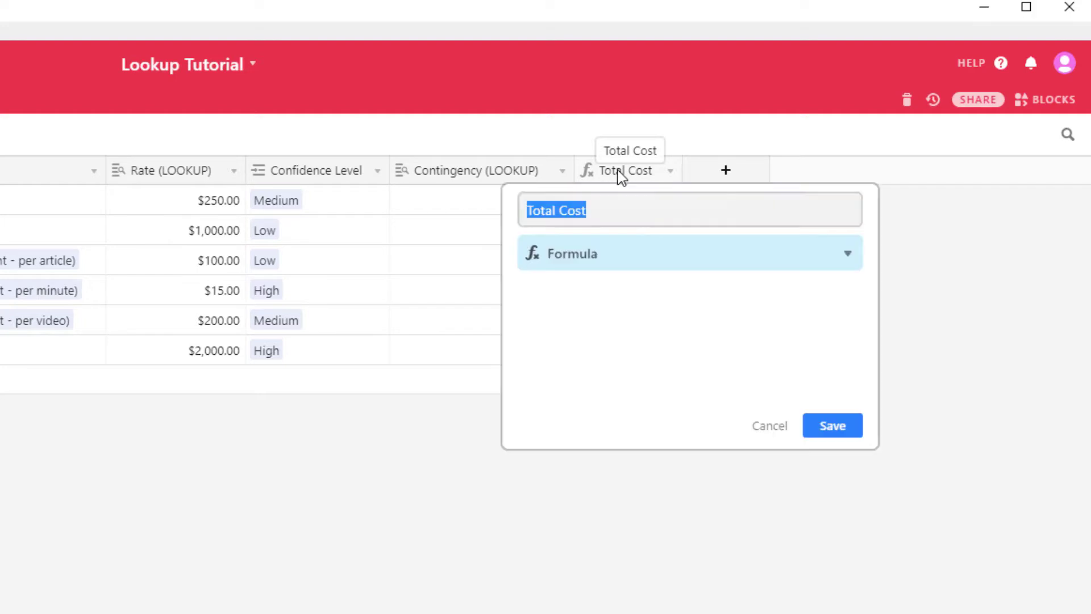
left_click(629, 352)
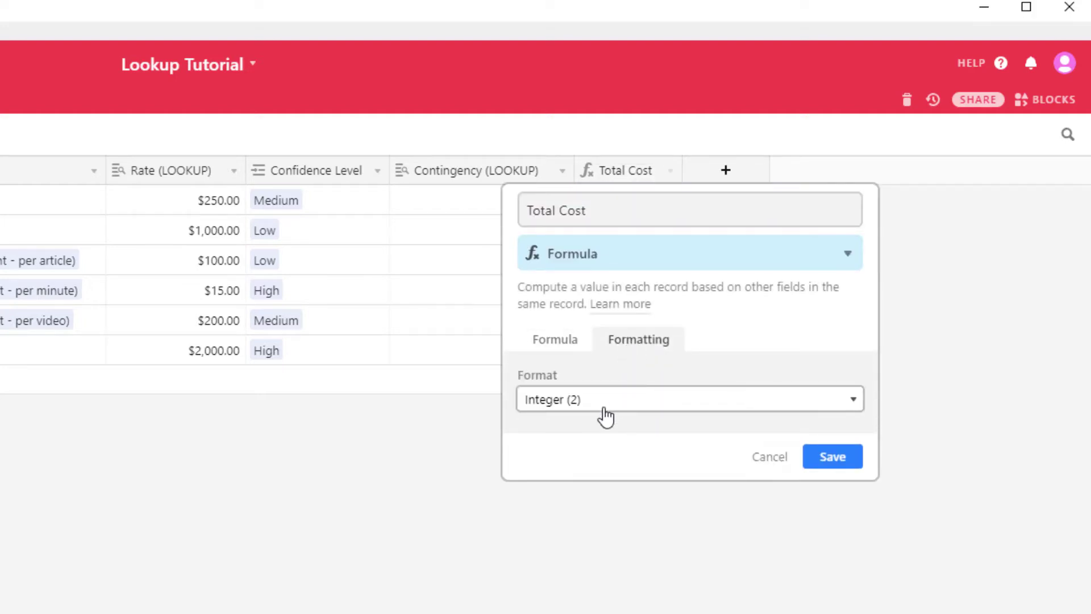
left_click(604, 415)
left_click(571, 489)
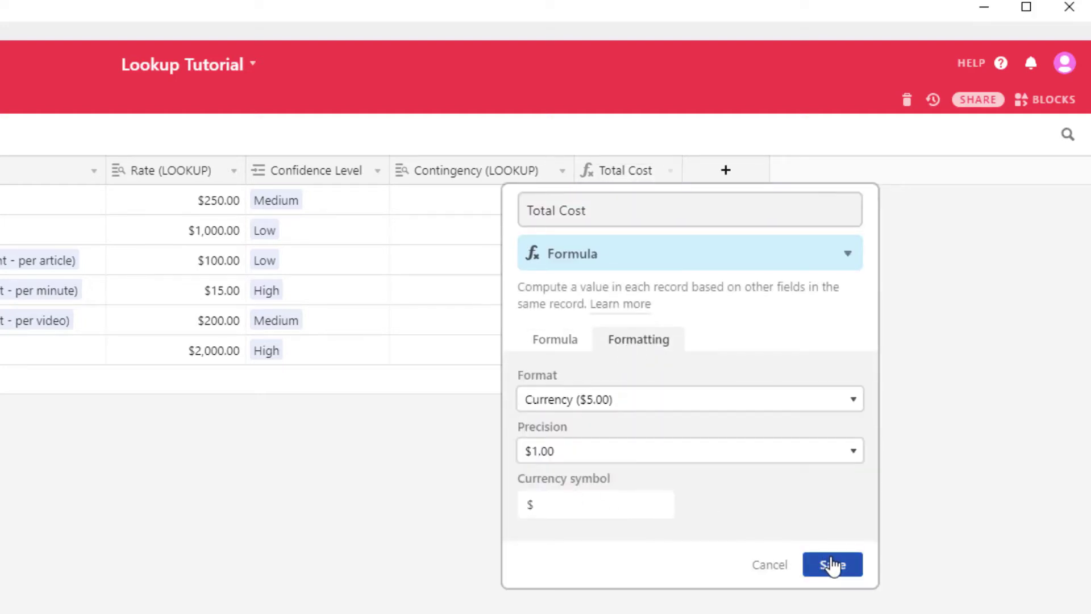
left_click(830, 565)
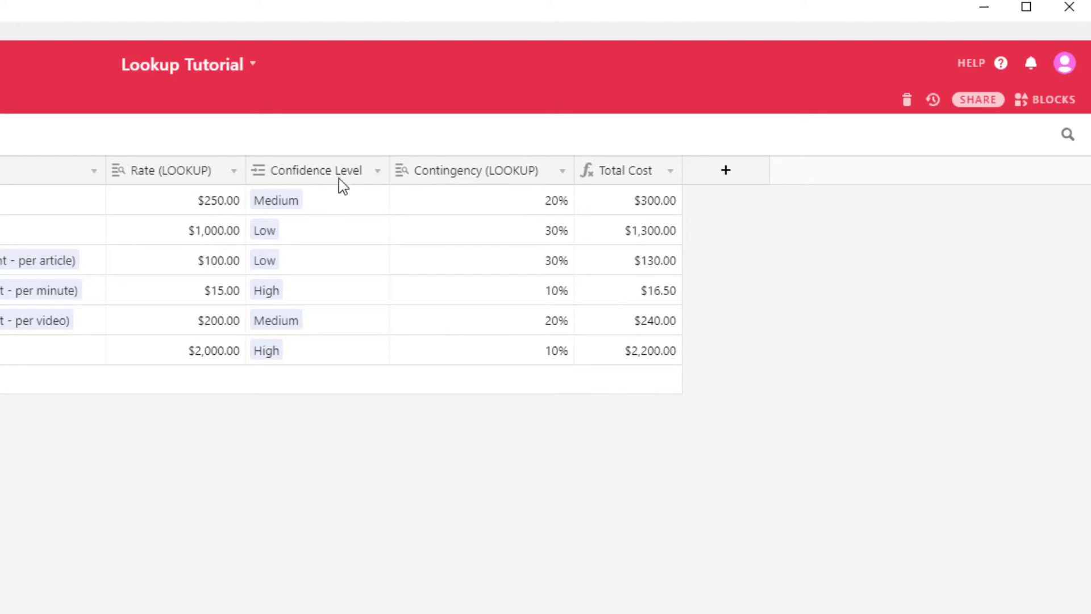
Step: Replace the linked Confidence Level of the first task, the one with the Strategy rate, with High
left_click(328, 214)
left_click(308, 200)
left_click(260, 200)
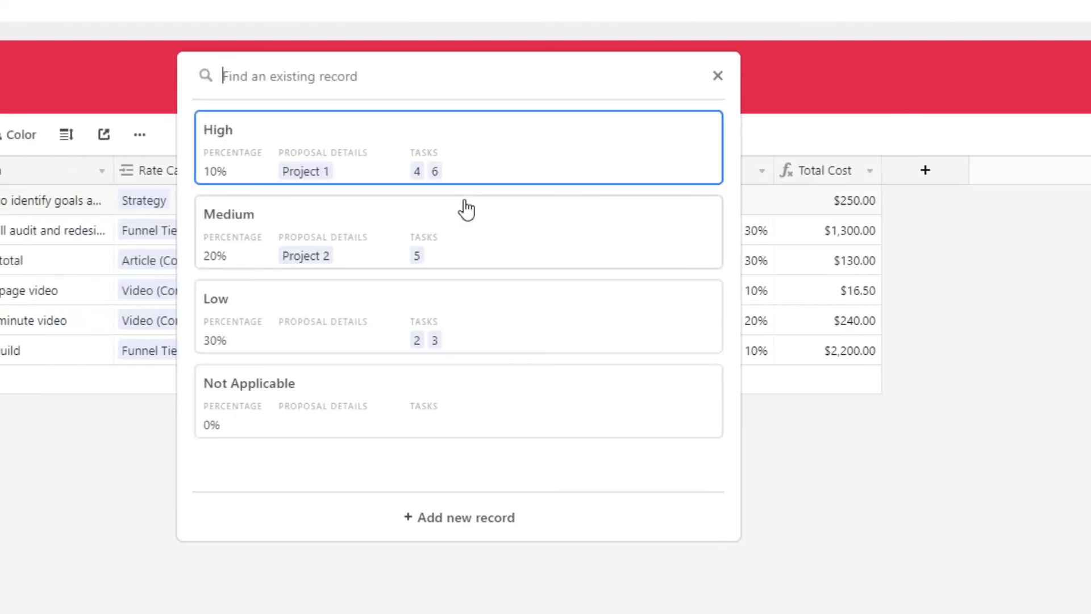
left_click(283, 146)
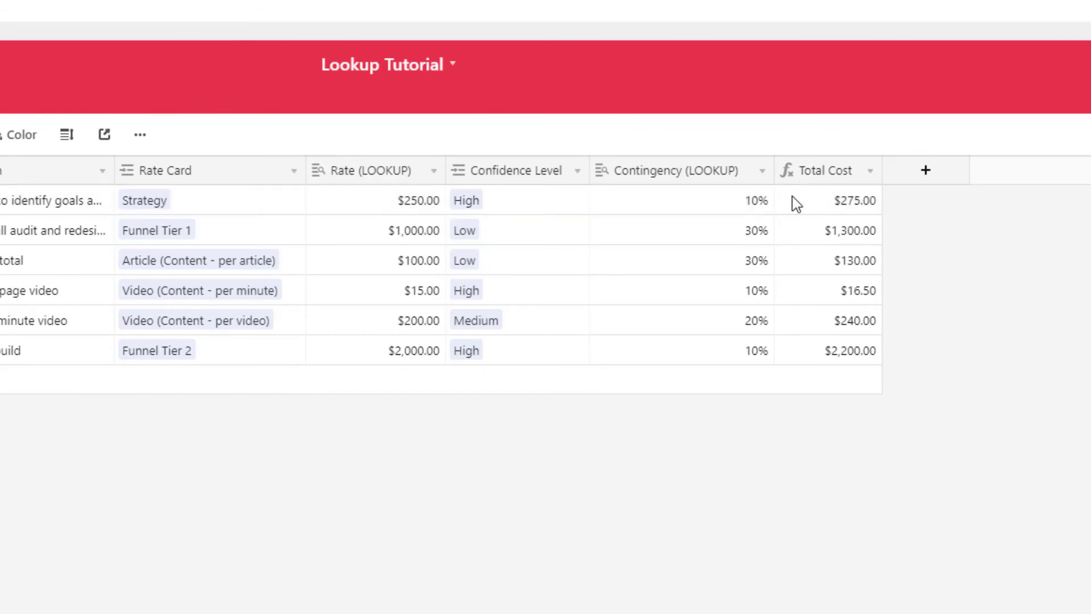